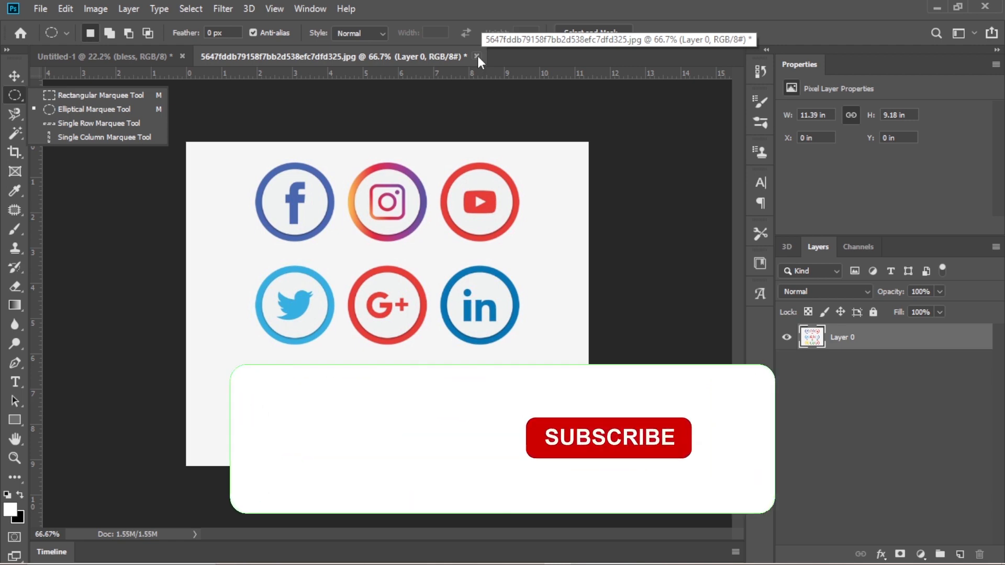
# - Close the social media icons image without saving its changes and activate the freehand Lasso tool
pyautogui.click(477, 56)
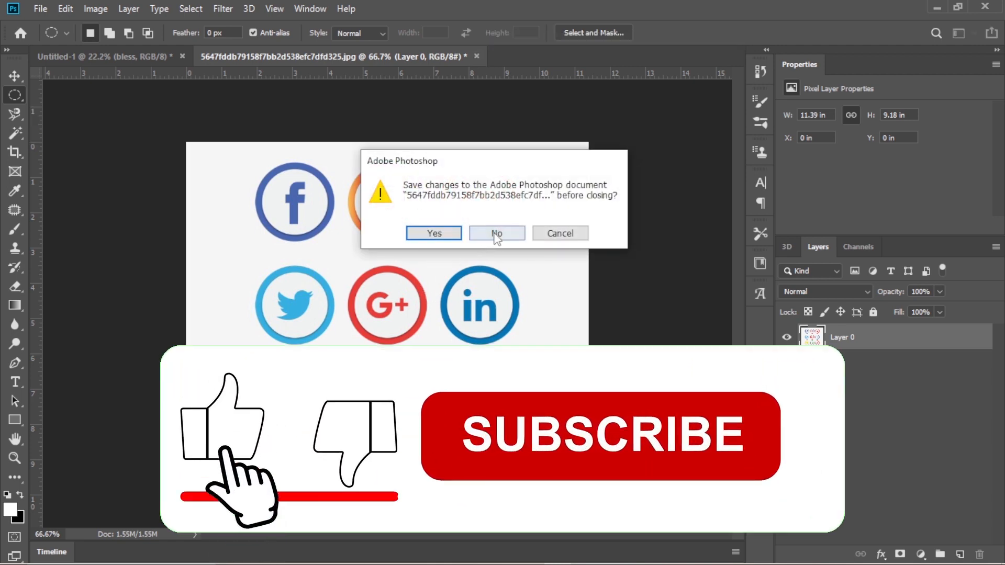
pyautogui.click(495, 233)
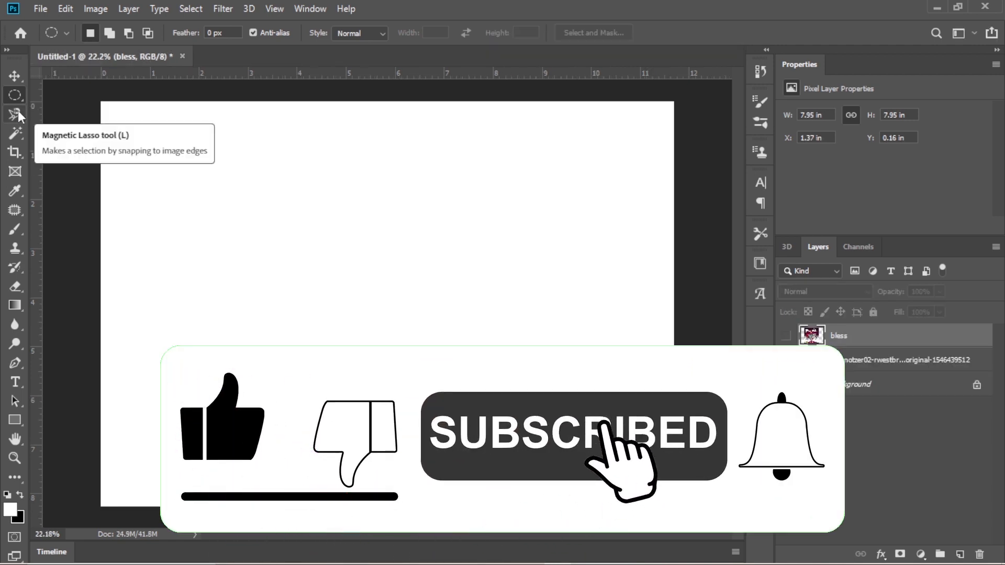
pyautogui.click(18, 111)
pyautogui.click(77, 112)
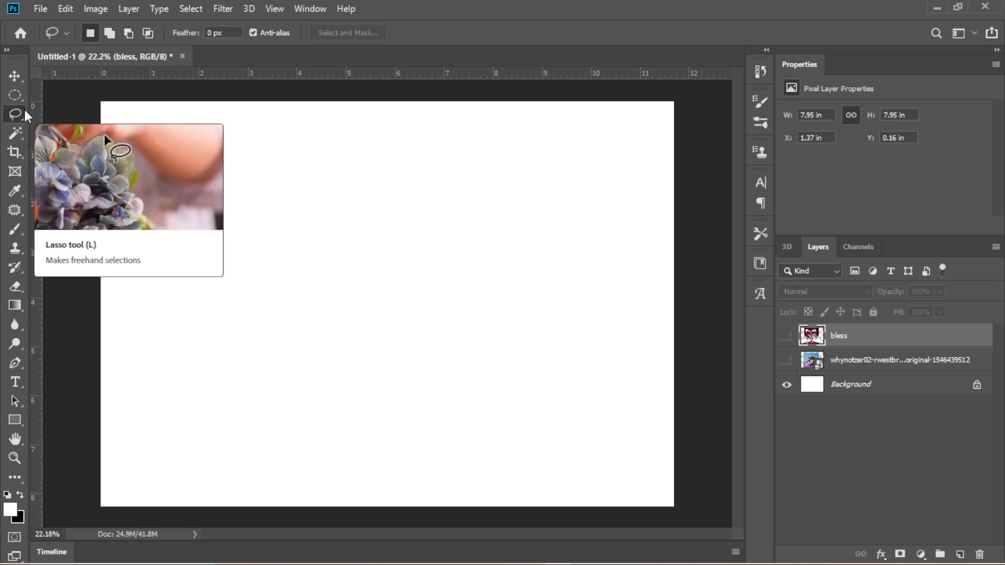
# - Open the Book-The-Road-to-Recognition image from the For Project folder as a separate document
pyautogui.moveTo(543, 558)
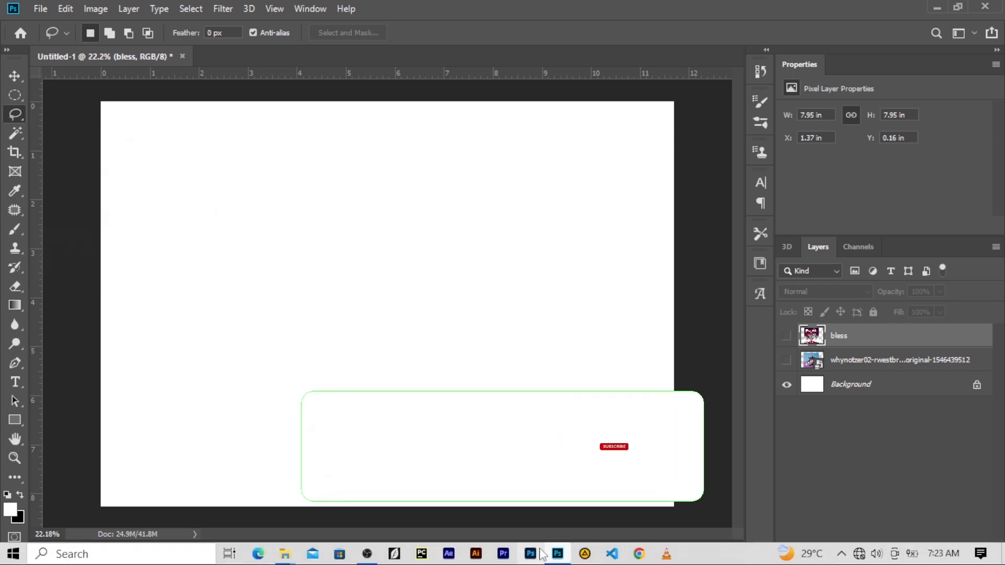
pyautogui.click(283, 556)
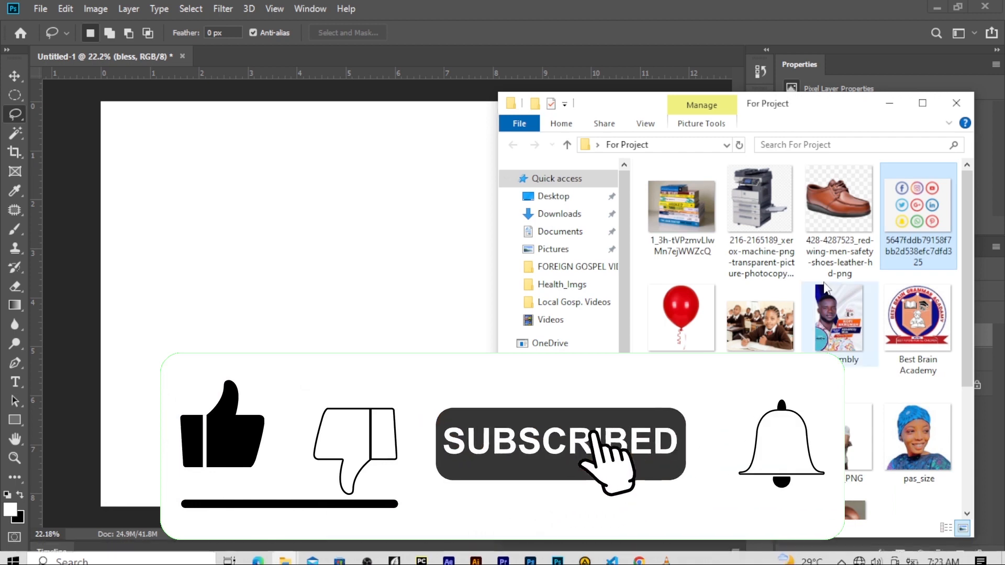
pyautogui.moveTo(843, 105); pyautogui.dragTo(810, 80)
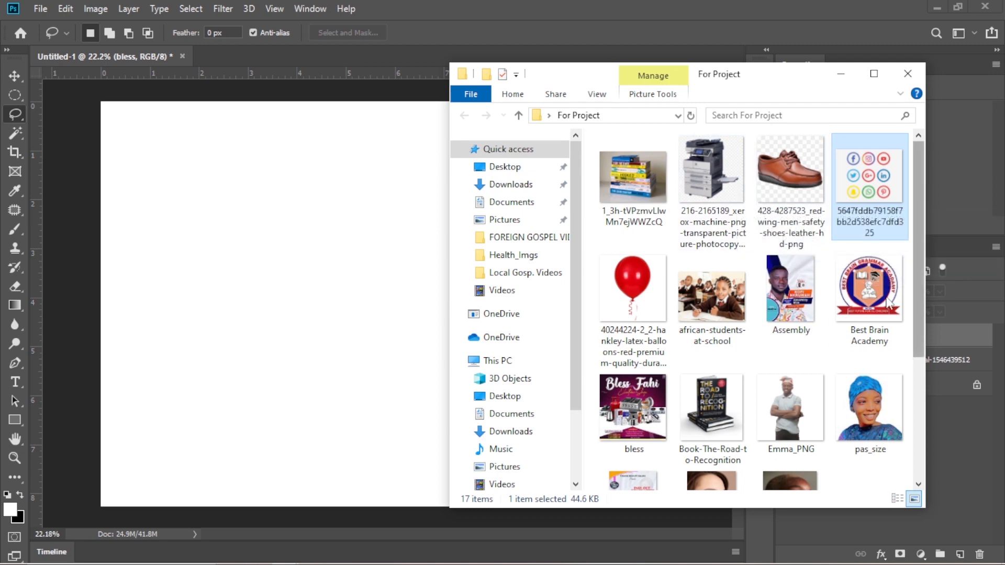
pyautogui.scroll(-3, 820, 277)
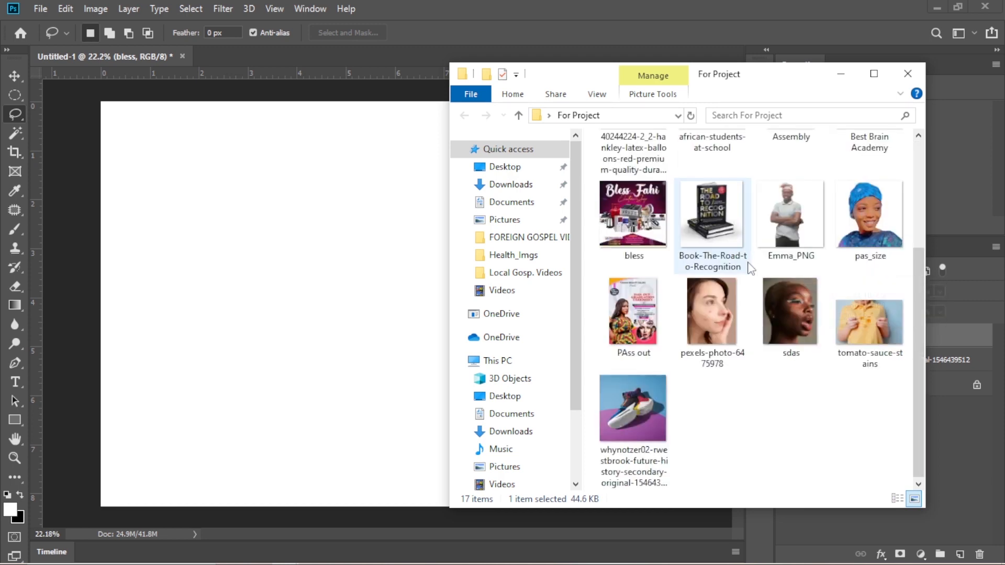
pyautogui.scroll(3, 837, 173)
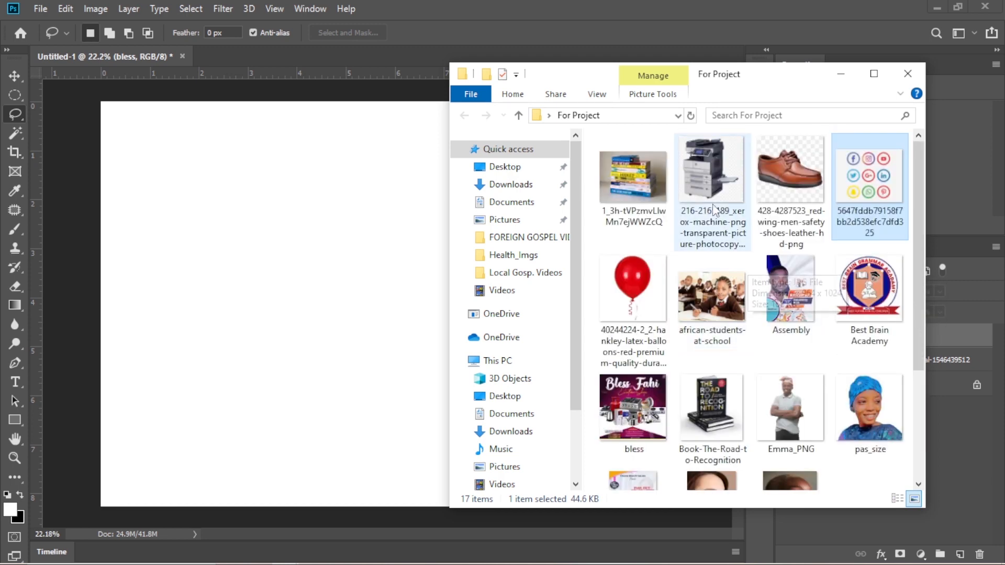
pyautogui.scroll(-3, 712, 367)
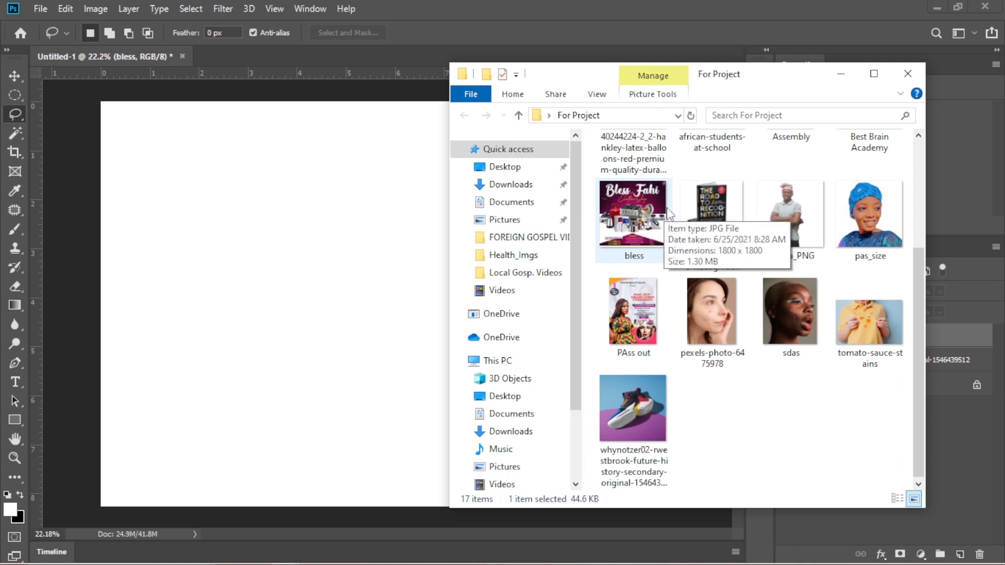
pyautogui.click(698, 196)
pyautogui.moveTo(715, 203); pyautogui.dragTo(457, 19)
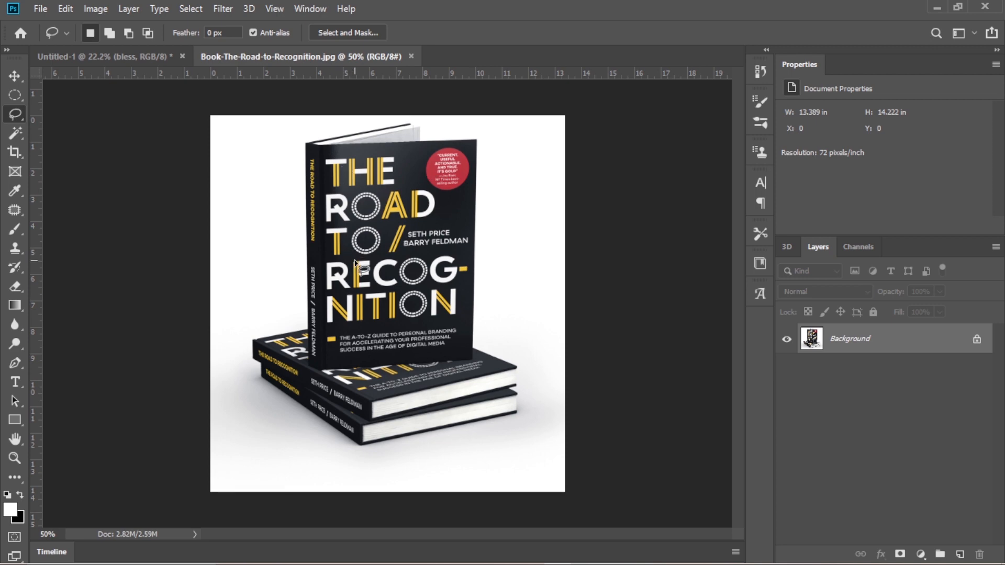
# - Unlock the book image's Background layer and select the whole book stack with a closed freehand Lasso outline
pyautogui.scroll(1, 358, 264)
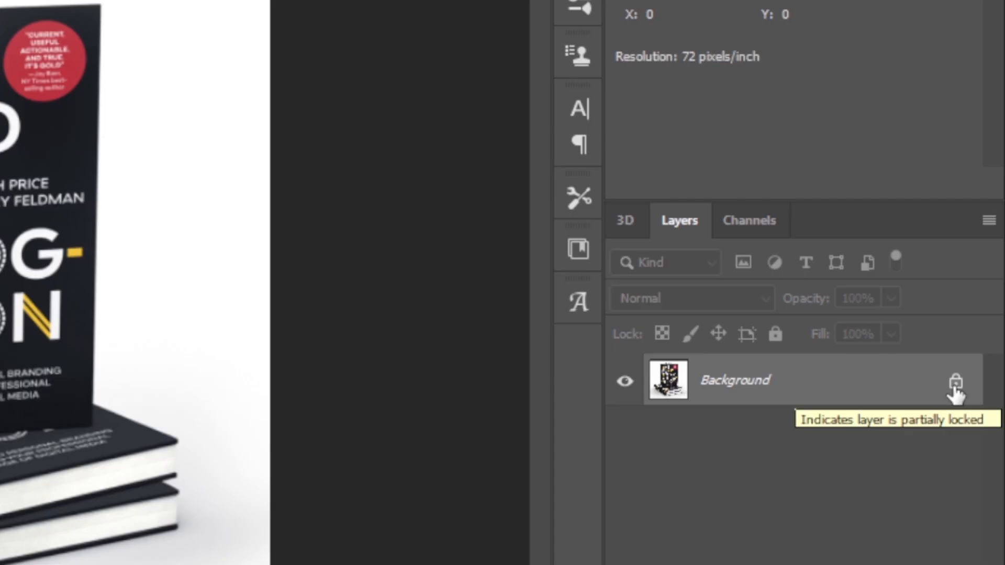
pyautogui.click(956, 383)
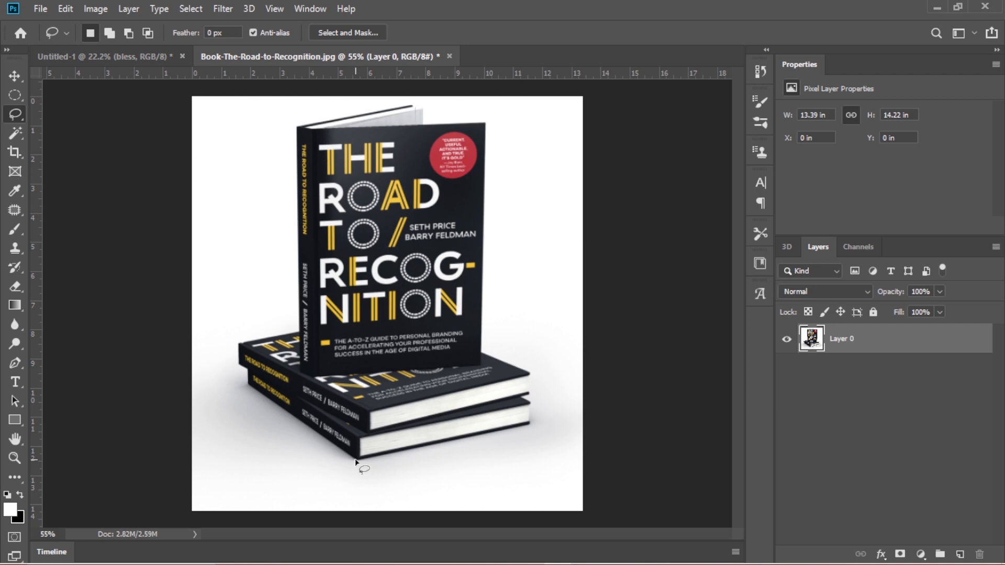
pyautogui.moveTo(355, 462)
pyautogui.mouseDown()
pyautogui.moveTo(251, 388)
pyautogui.moveTo(240, 361)
pyautogui.moveTo(240, 346)
pyautogui.moveTo(295, 333)
pyautogui.moveTo(299, 246)
pyautogui.mouseUp()
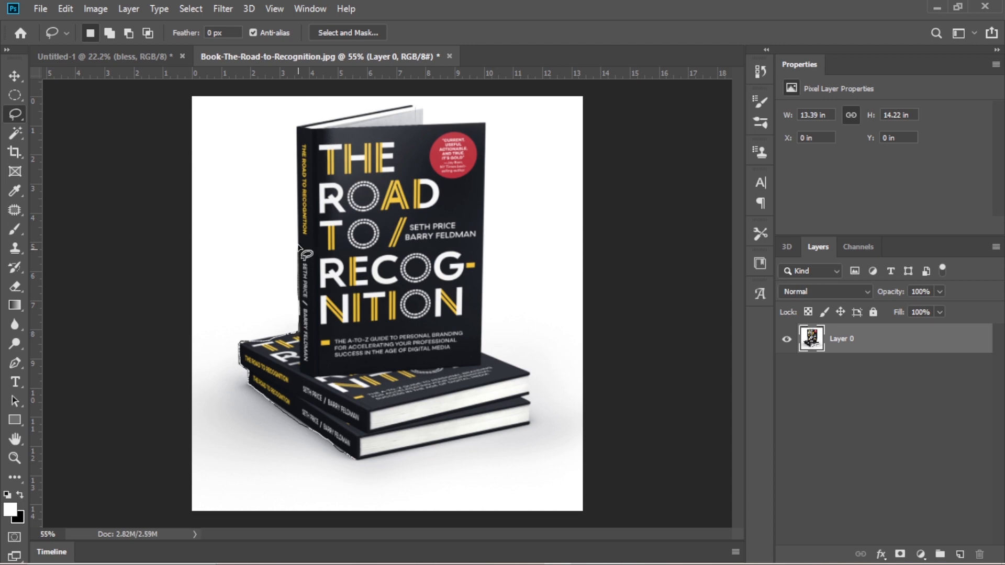
pyautogui.moveTo(299, 250)
pyautogui.mouseDown()
pyautogui.moveTo(424, 109)
pyautogui.moveTo(424, 126)
pyautogui.mouseUp()
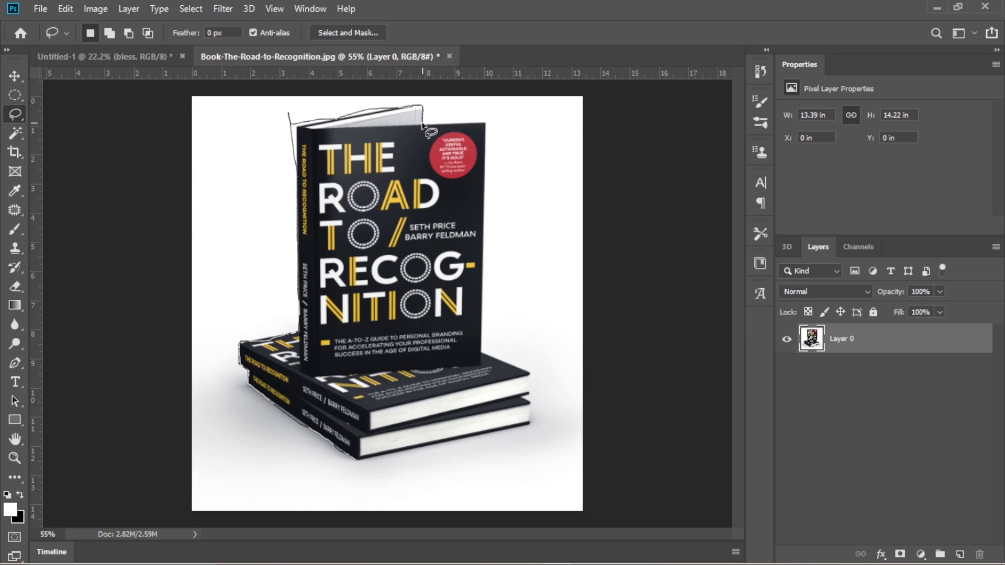
pyautogui.moveTo(422, 124)
pyautogui.mouseDown()
pyautogui.moveTo(488, 168)
pyautogui.moveTo(492, 226)
pyautogui.mouseUp()
pyautogui.moveTo(492, 227); pyautogui.dragTo(526, 433)
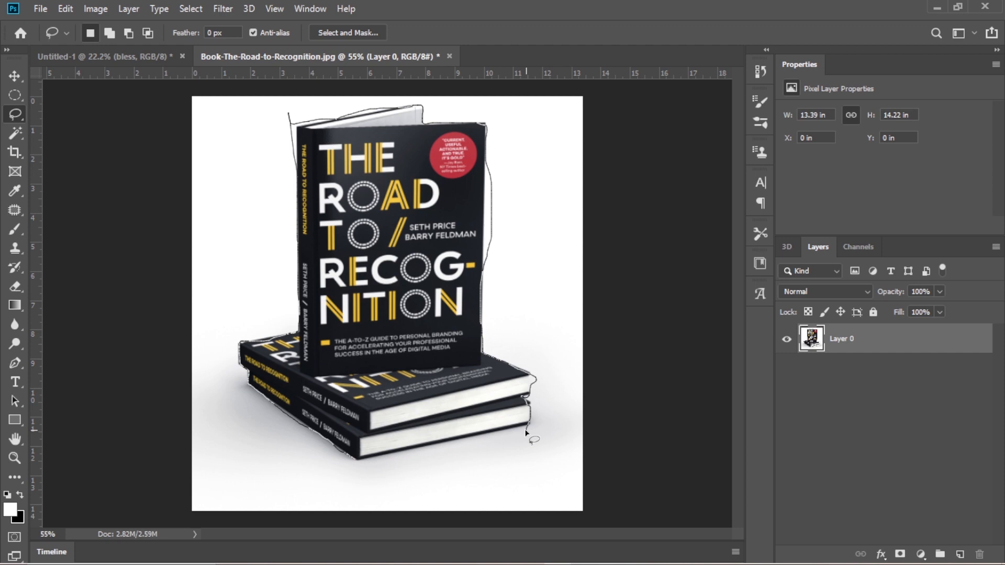
pyautogui.moveTo(525, 433); pyautogui.dragTo(357, 463)
pyautogui.moveTo(356, 462); pyautogui.dragTo(357, 462)
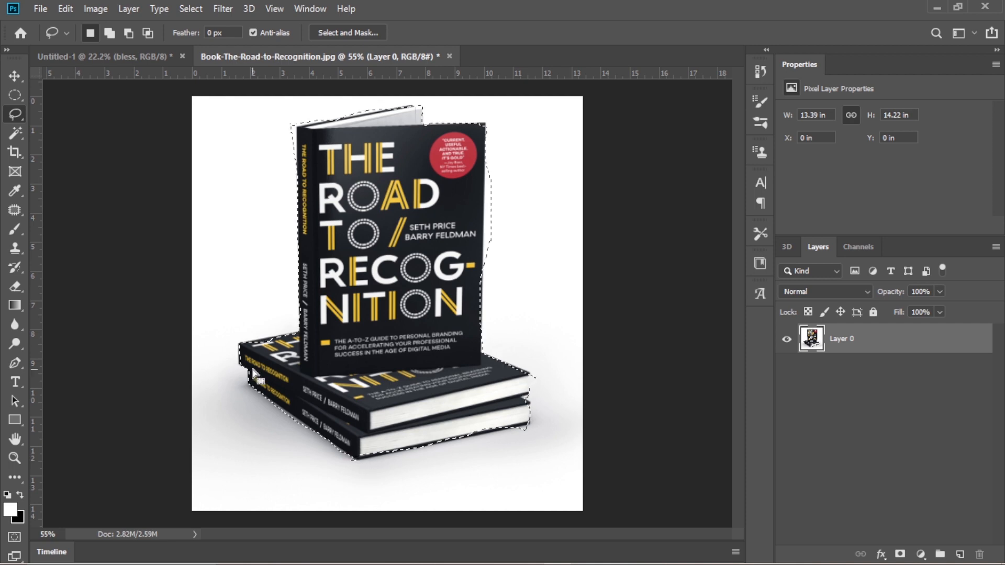
# - Move the selected book stack into the Untitled-1 document and enlarge it to about 6.06 by 7.25 in
pyautogui.press('v')
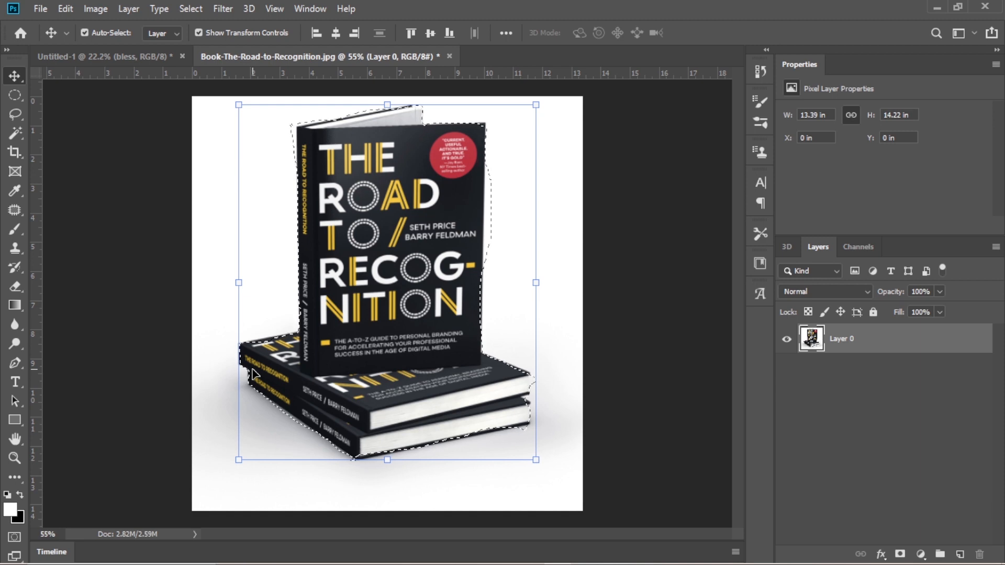
pyautogui.moveTo(399, 263); pyautogui.dragTo(401, 380)
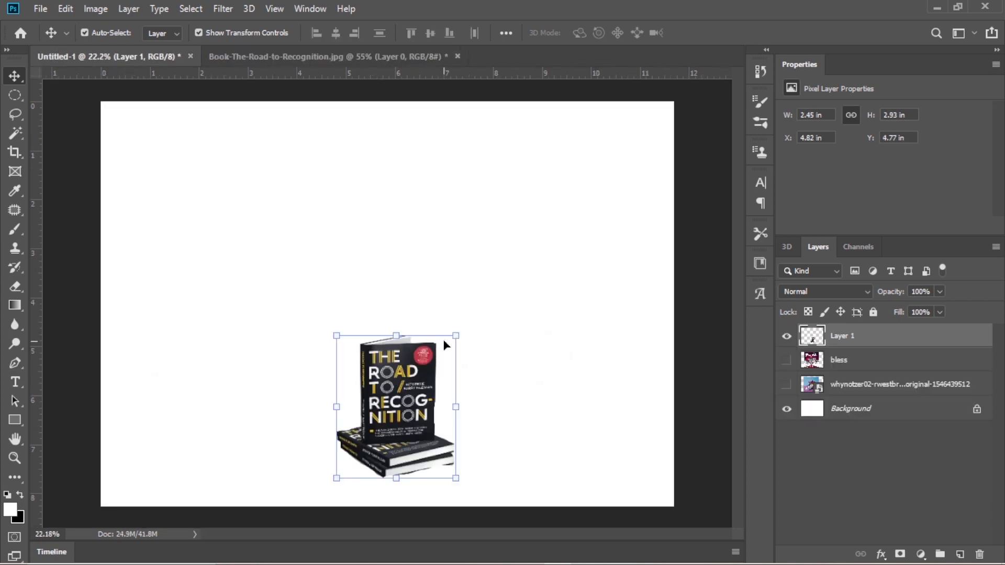
pyautogui.moveTo(455, 335); pyautogui.dragTo(559, 204)
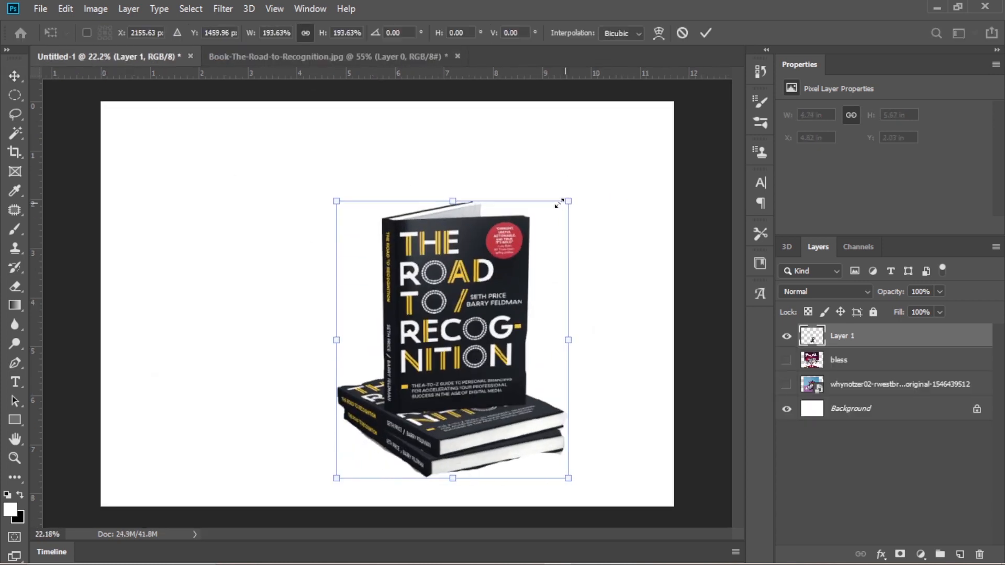
pyautogui.moveTo(333, 200); pyautogui.dragTo(199, 170)
pyautogui.press('Return')
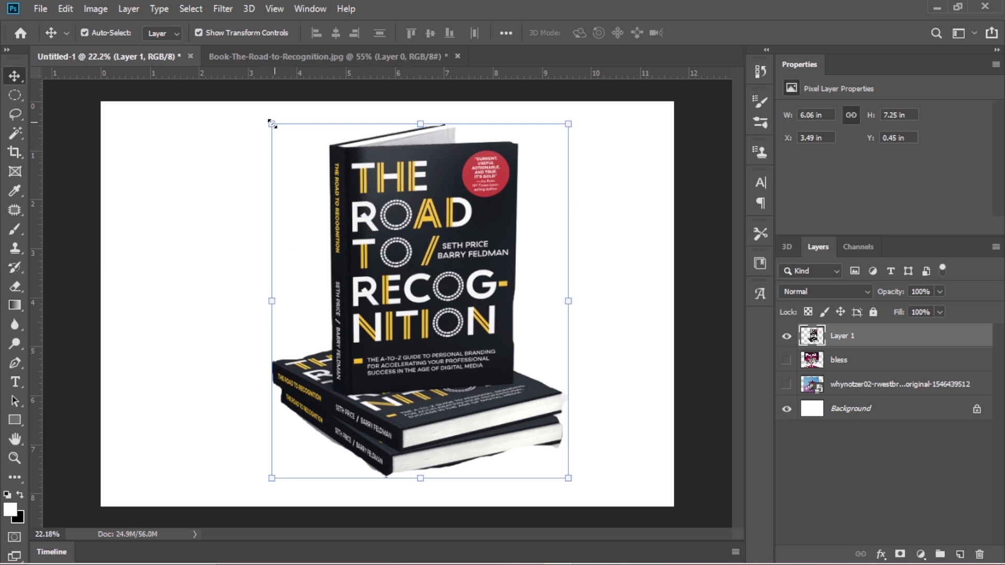
# - Enlarge the book cutout to about 6.49 by 7.76 in and move it to the right side of the canvas
pyautogui.moveTo(272, 124); pyautogui.dragTo(251, 98)
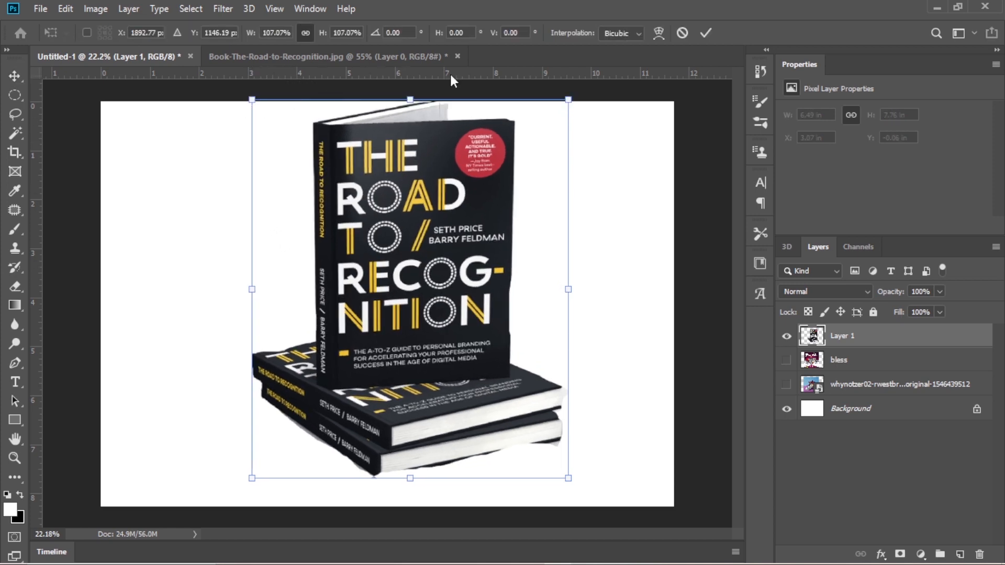
pyautogui.click(703, 34)
pyautogui.moveTo(415, 185); pyautogui.dragTo(535, 200)
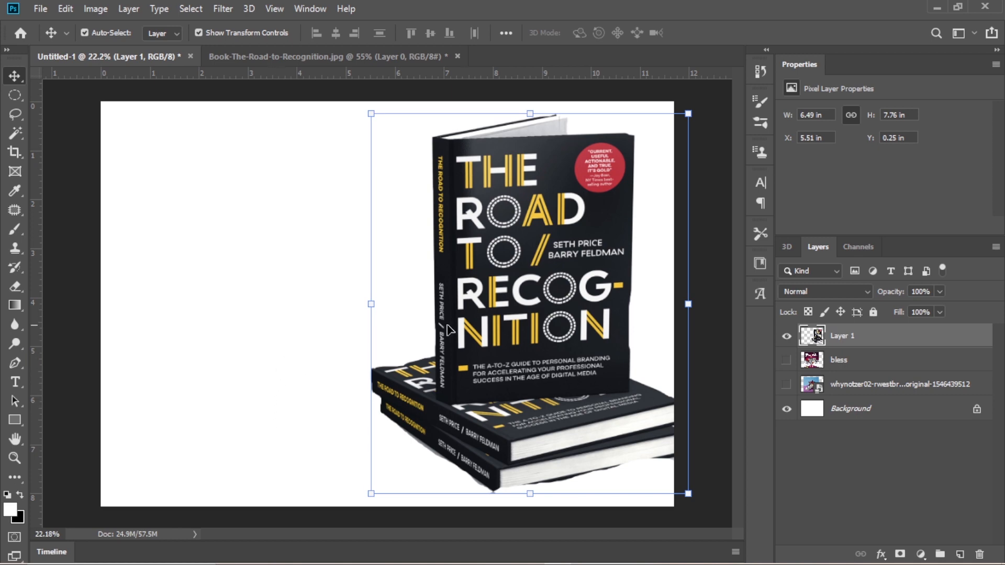
# - Examine the edges of the book cutout up close, from the lower books around to the upper cover corners
pyautogui.scroll(3, 464, 327)
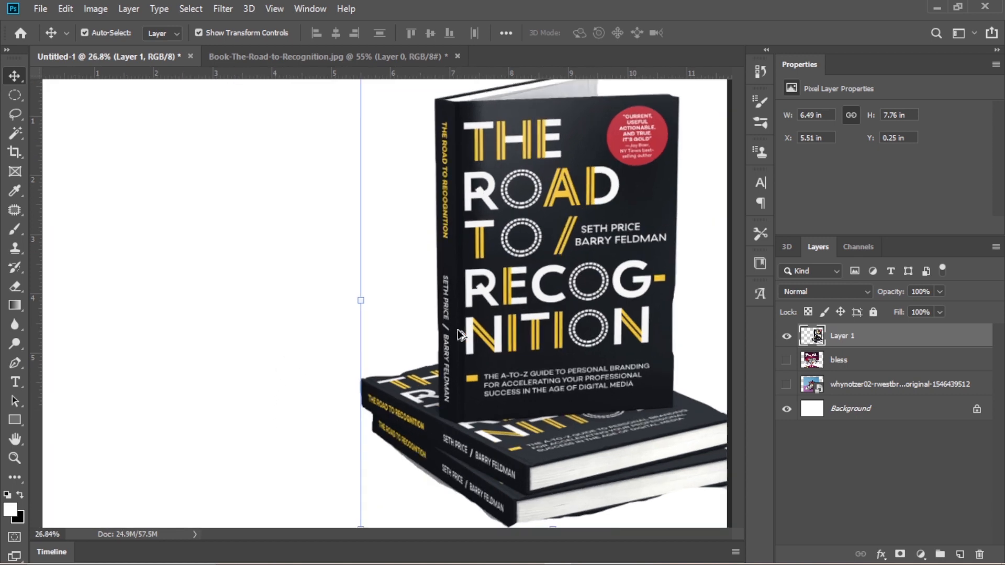
pyautogui.scroll(-10, 464, 333)
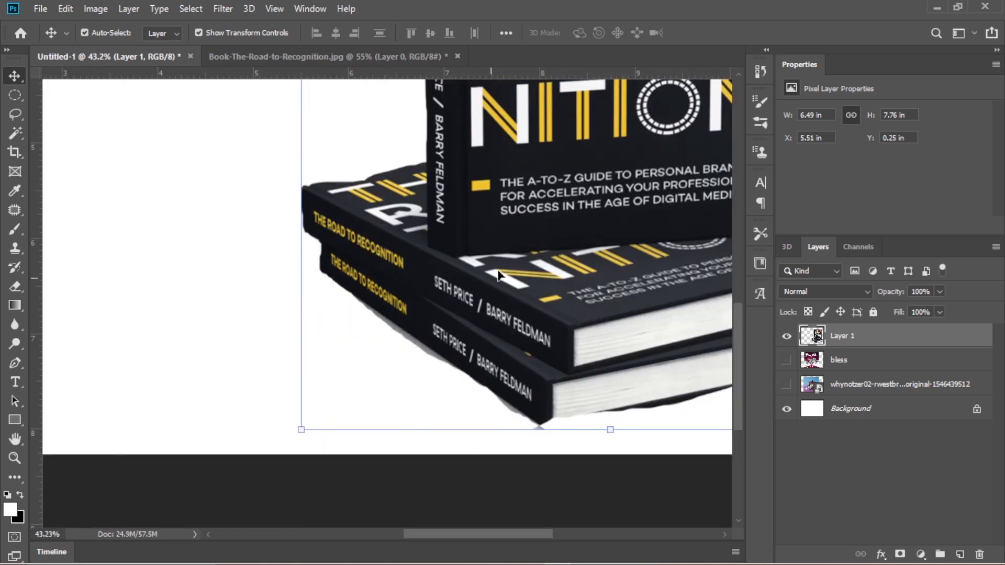
pyautogui.scroll(3, 538, 247)
pyautogui.scroll(1, 540, 252)
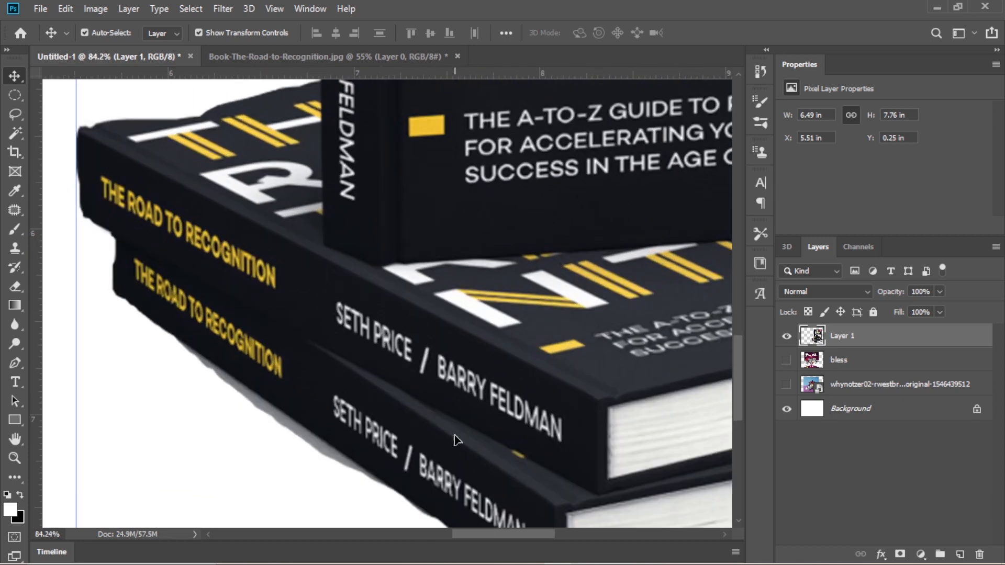
pyautogui.scroll(-3, 455, 438)
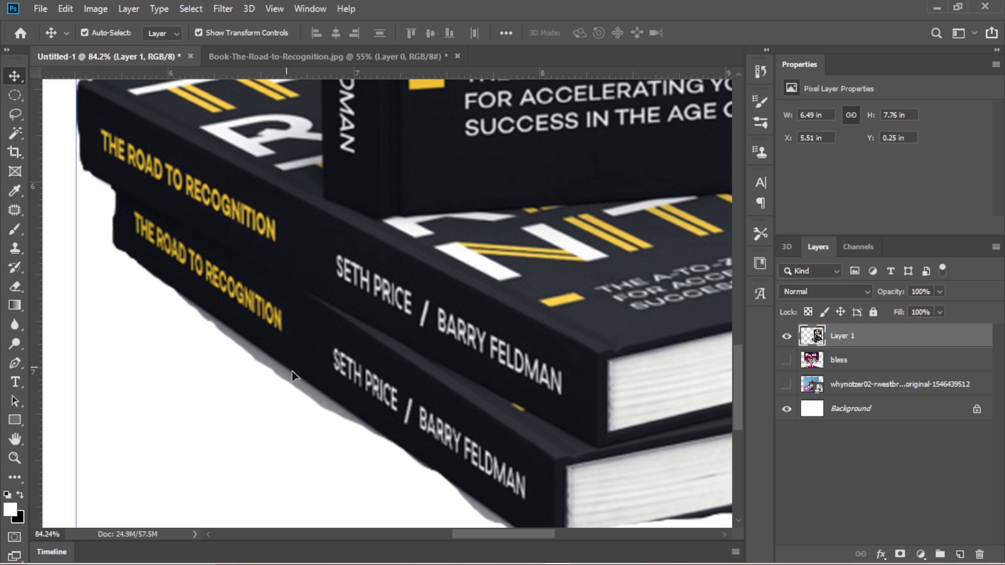
pyautogui.scroll(-1, 321, 371)
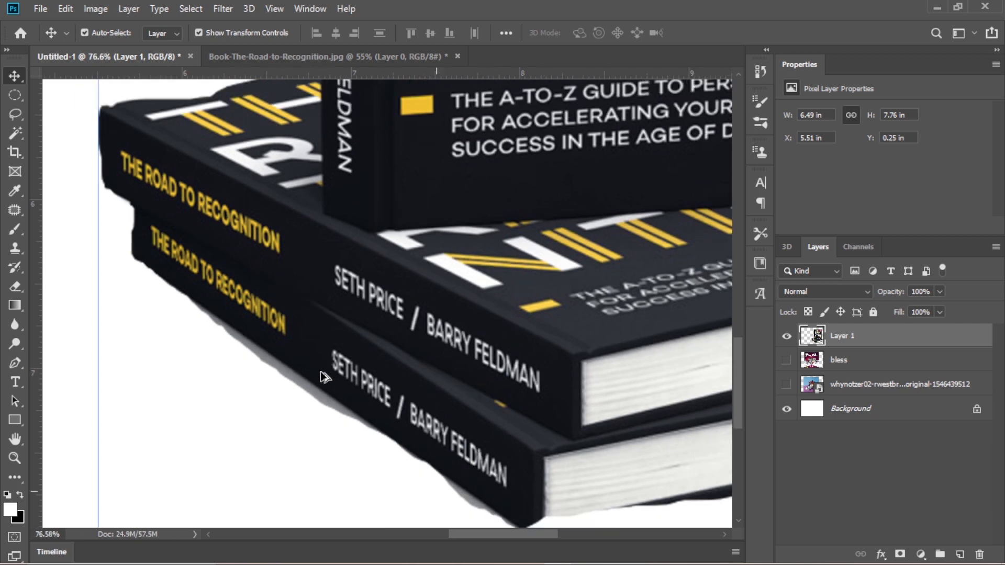
pyautogui.scroll(-2, 321, 372)
pyautogui.scroll(2, 463, 341)
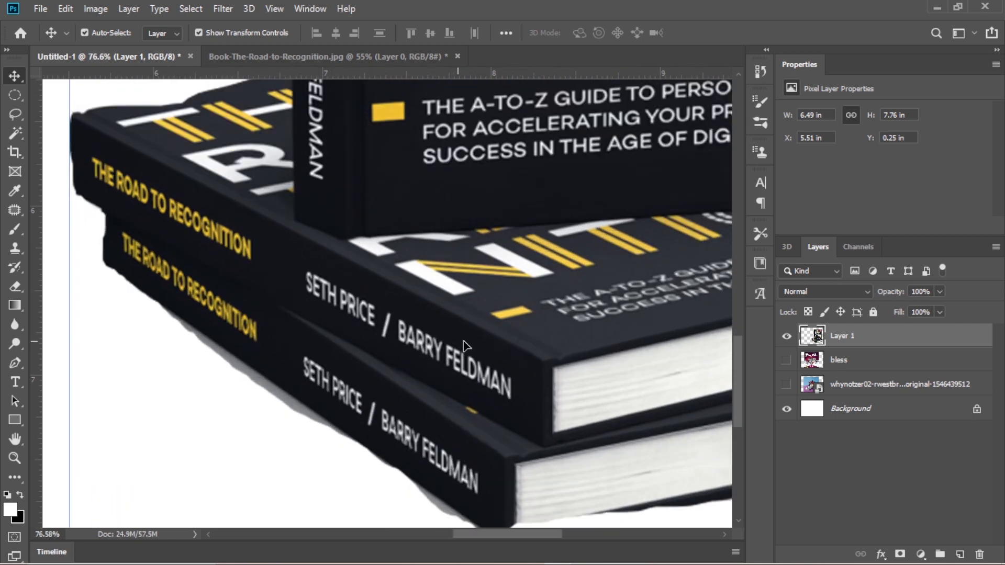
pyautogui.scroll(-2, 471, 337)
pyautogui.hscroll(8, 518, 312)
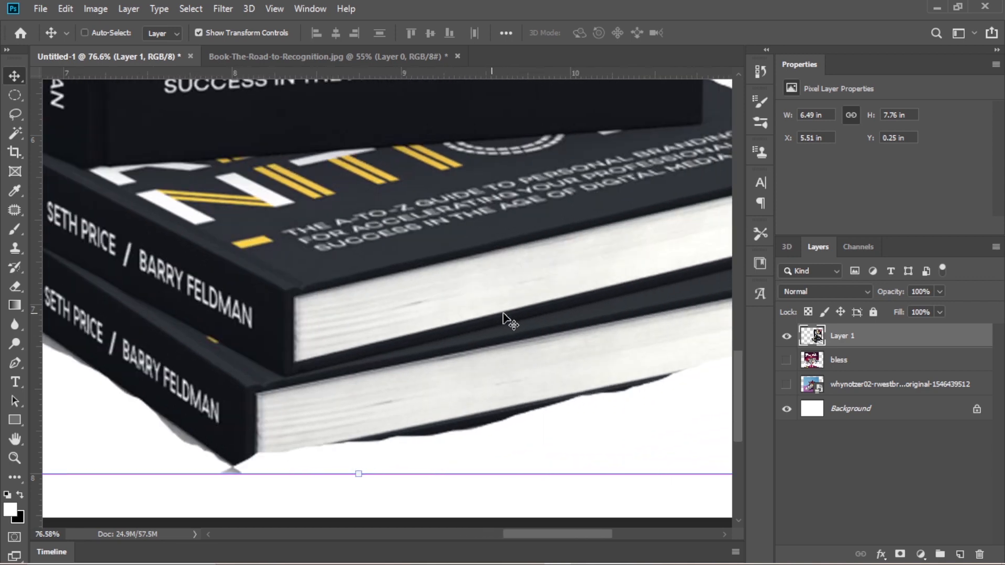
pyautogui.hscroll(2, 503, 317)
pyautogui.scroll(4, 605, 347)
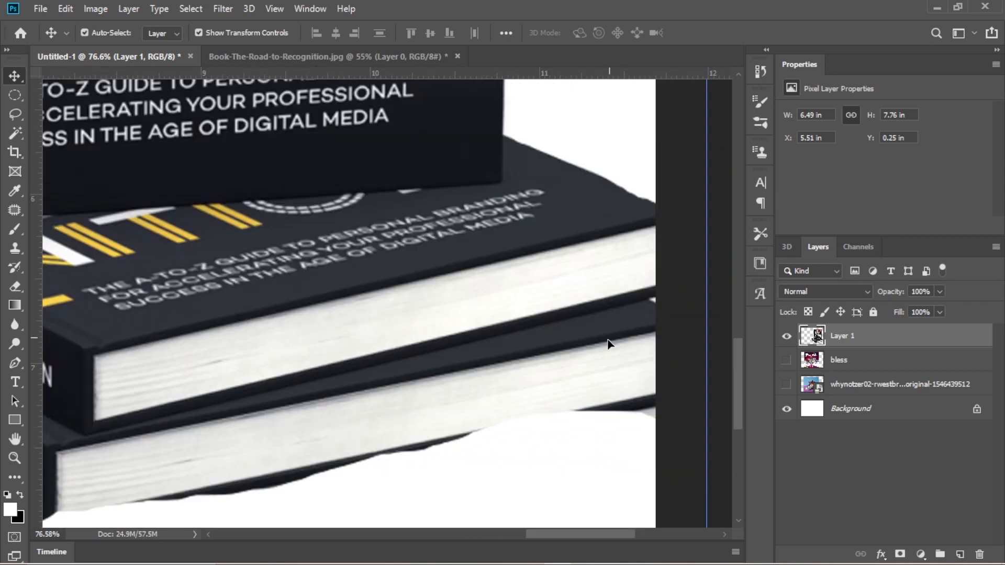
pyautogui.scroll(10, 489, 204)
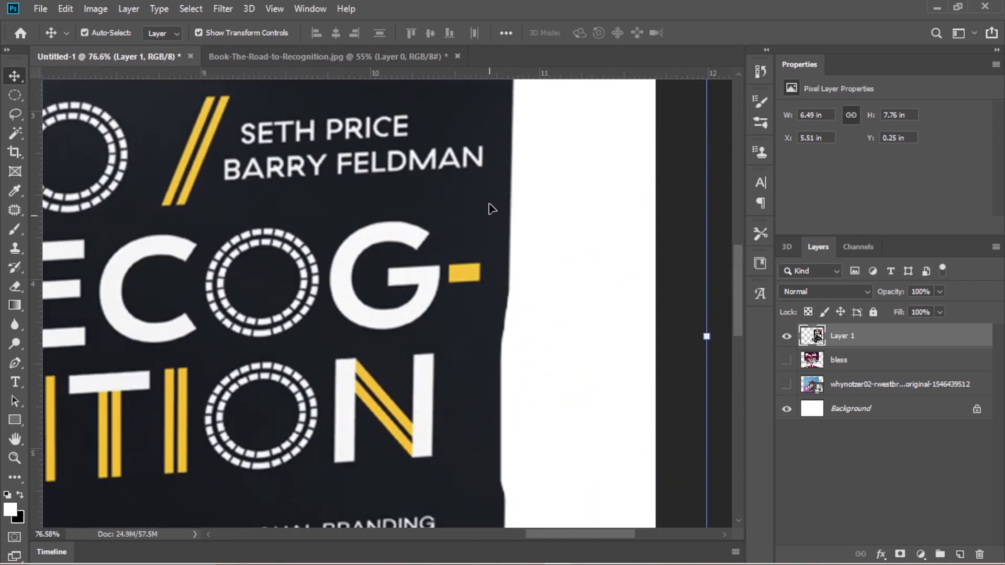
pyautogui.scroll(10, 492, 208)
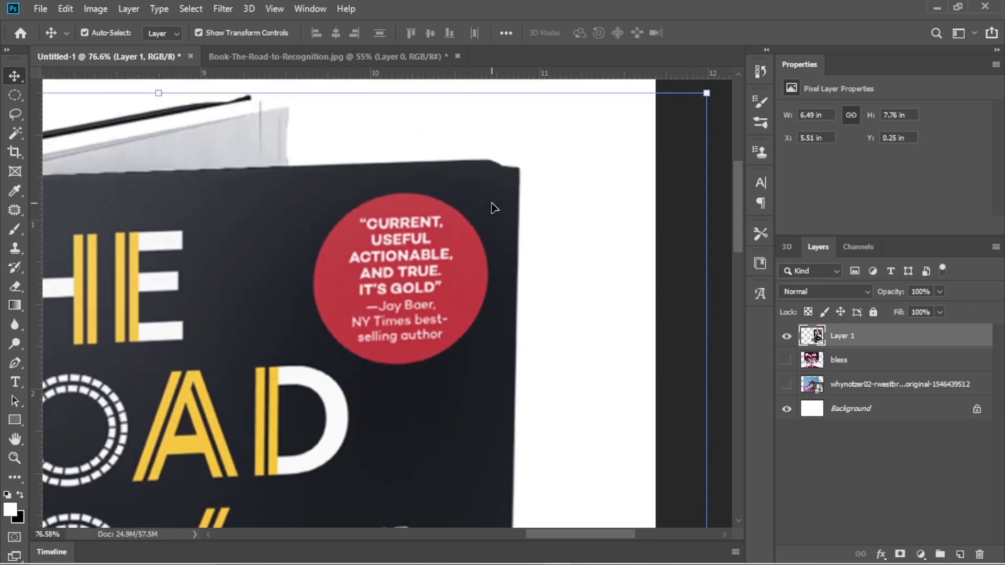
pyautogui.hscroll(-6, 220, 208)
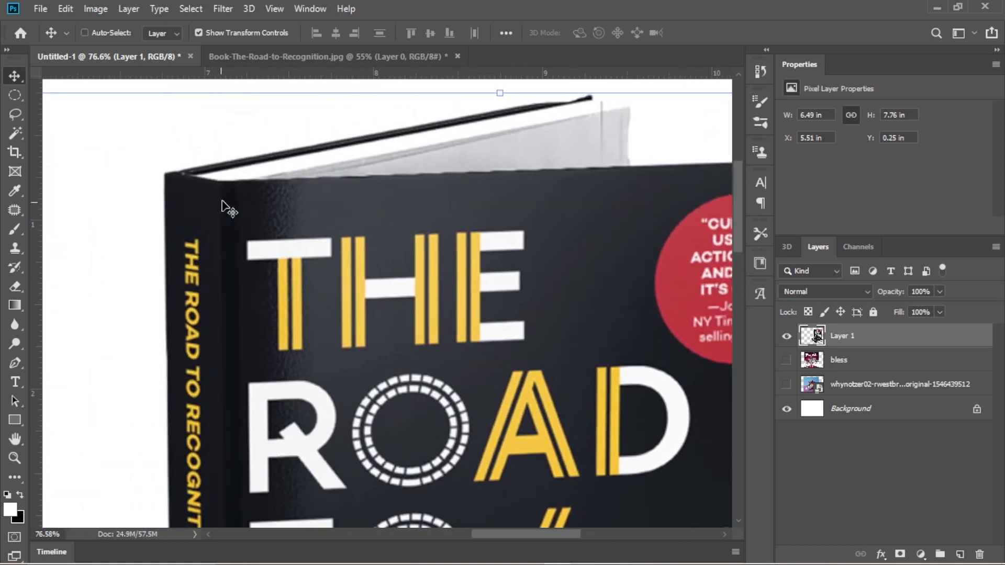
pyautogui.scroll(-8, 285, 189)
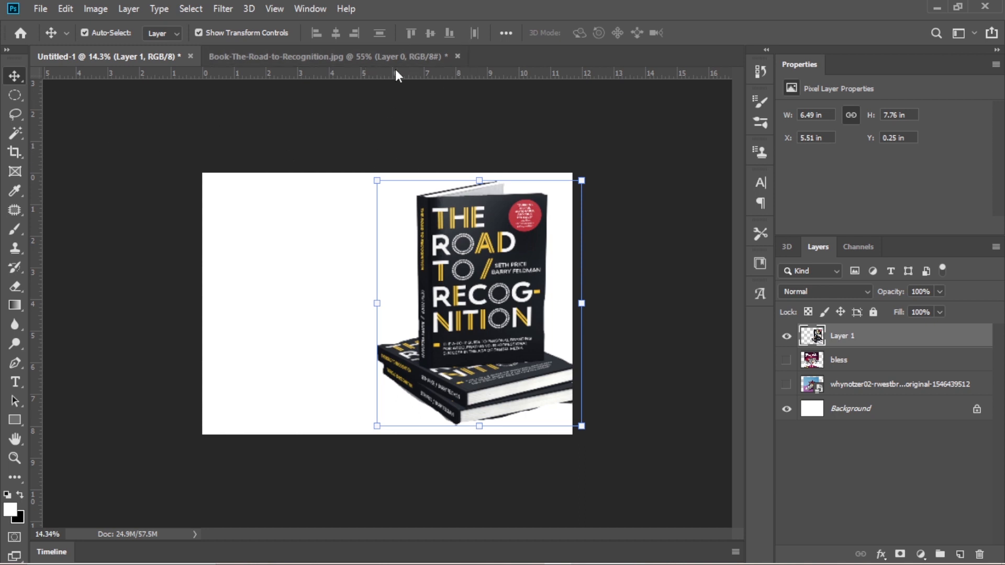
# - Undo the placement of the book cutout in the Untitled-1 document
pyautogui.hotkey('ctrl', 'z')
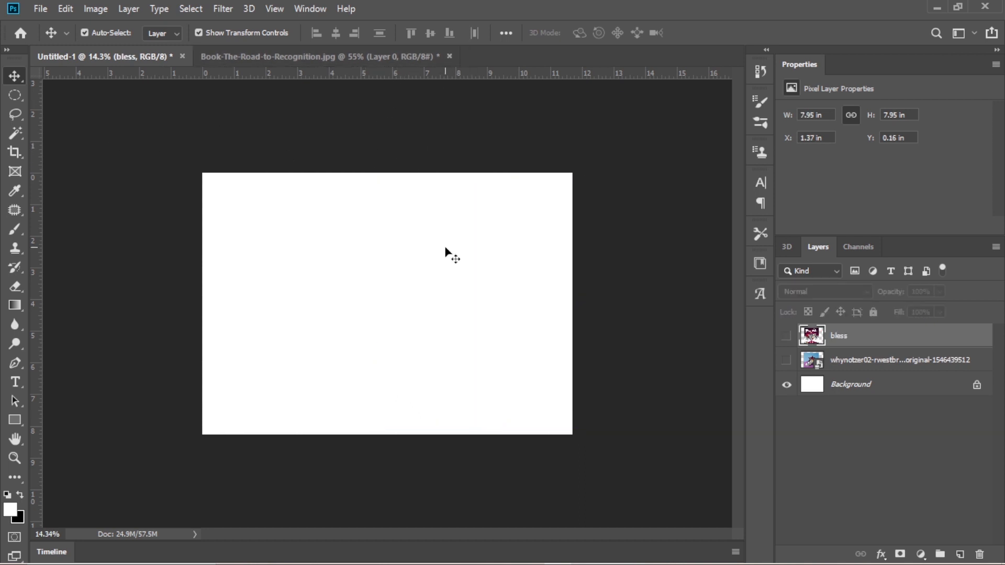
# - Return to the Book-The-Road-to-Recognition.jpg document, activate the Polygonal Lasso tool and clear the existing selection
pyautogui.click(339, 61)
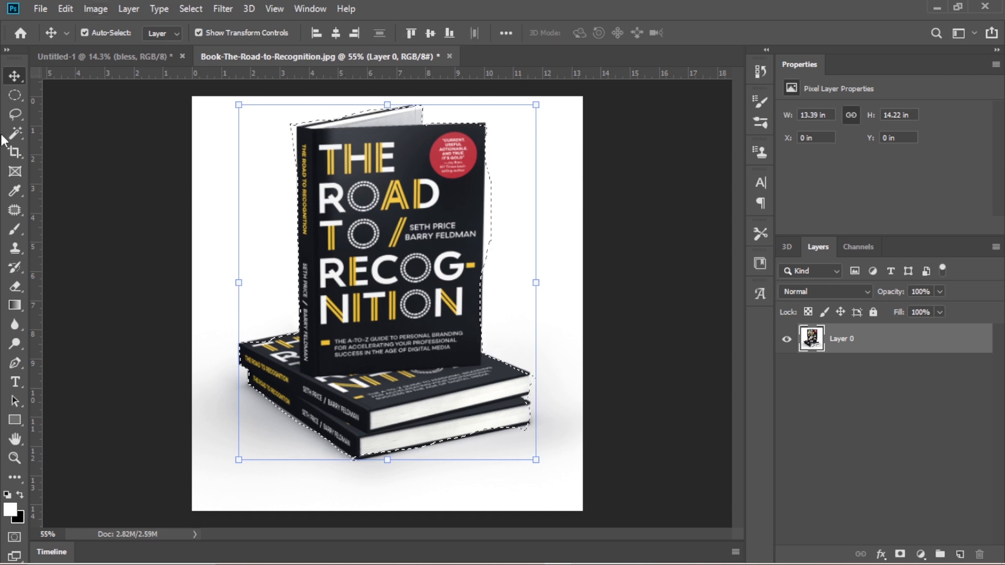
pyautogui.click(15, 114)
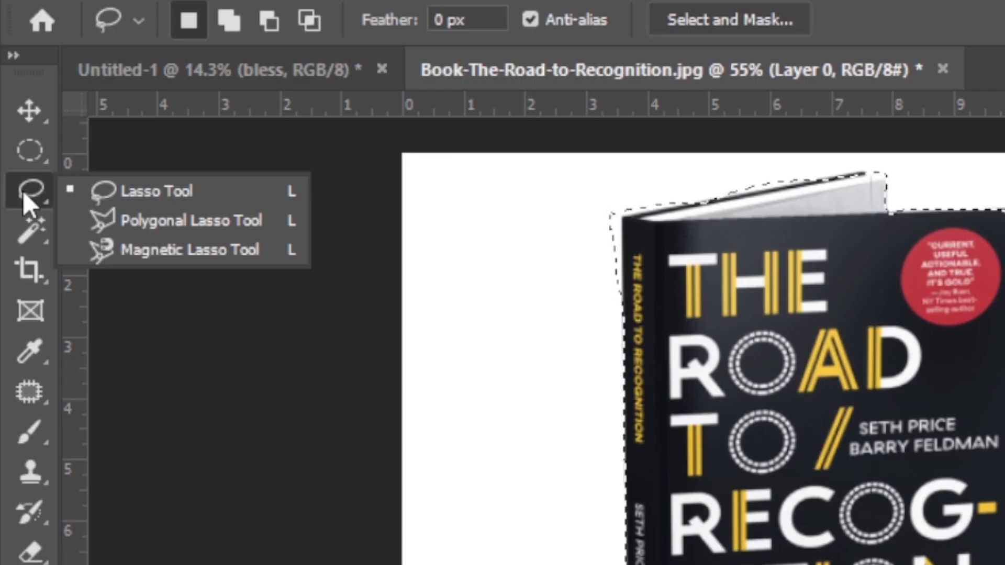
pyautogui.click(125, 212)
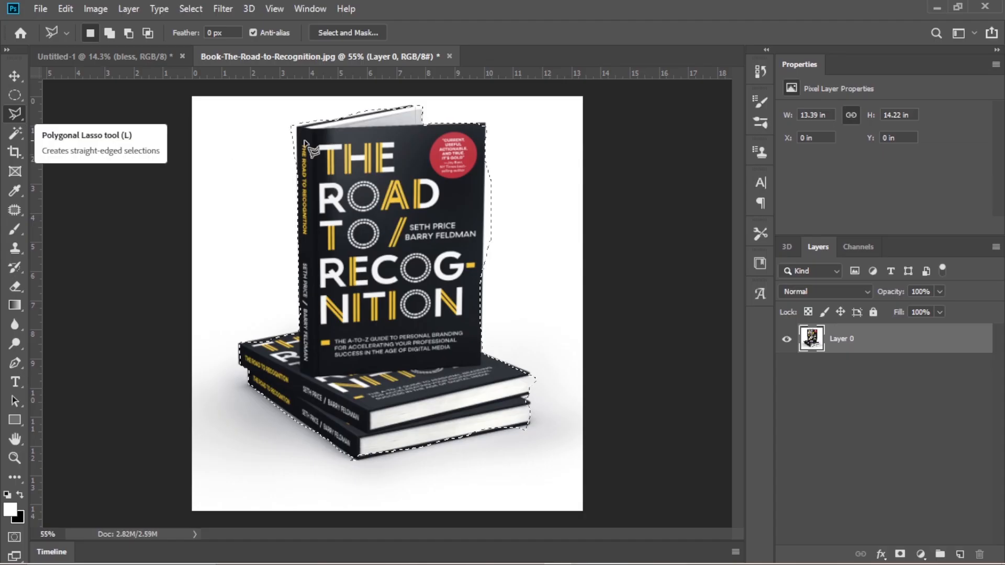
pyautogui.hotkey('ctrl', 'd')
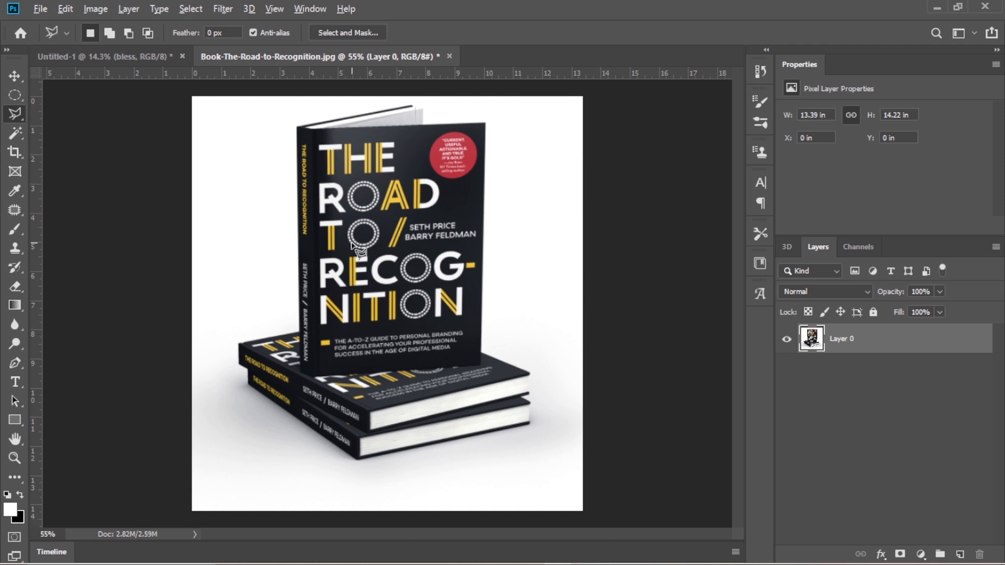
# - Trace the book stack with straight segments from the lower spine edge up the standing book and across its upper edges to the far cover corner
pyautogui.scroll(1, 355, 244)
pyautogui.scroll(1, 355, 244)
pyautogui.scroll(-6, 446, 237)
pyautogui.scroll(6, 446, 237)
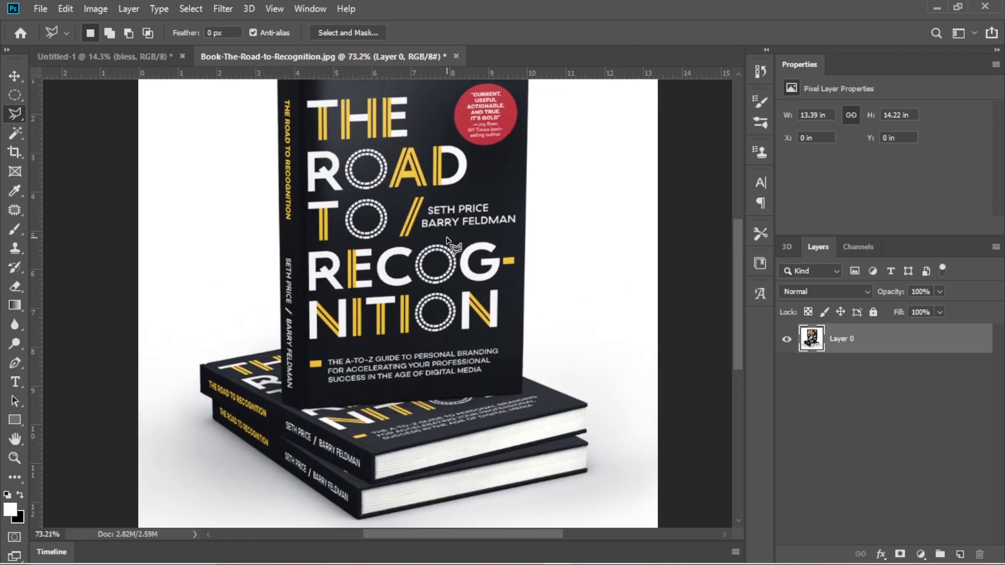
pyautogui.scroll(-1, 447, 237)
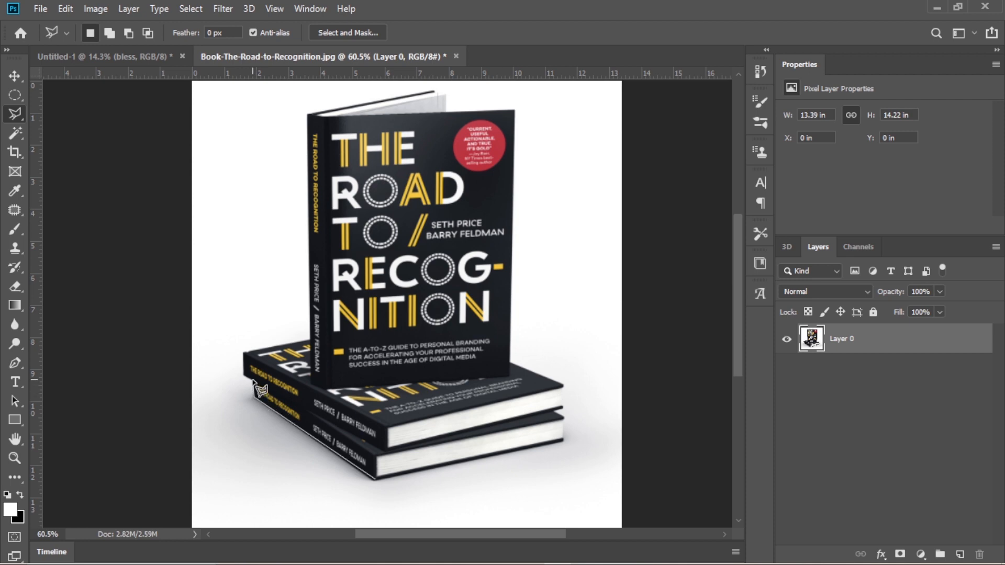
pyautogui.click(244, 354)
pyautogui.click(308, 115)
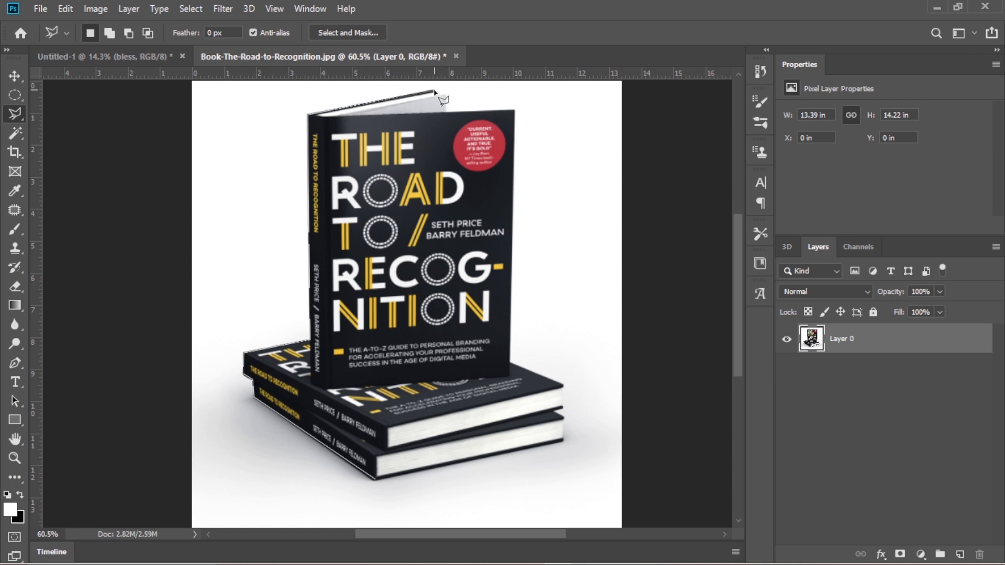
pyautogui.click(435, 91)
pyautogui.click(445, 95)
pyautogui.click(445, 111)
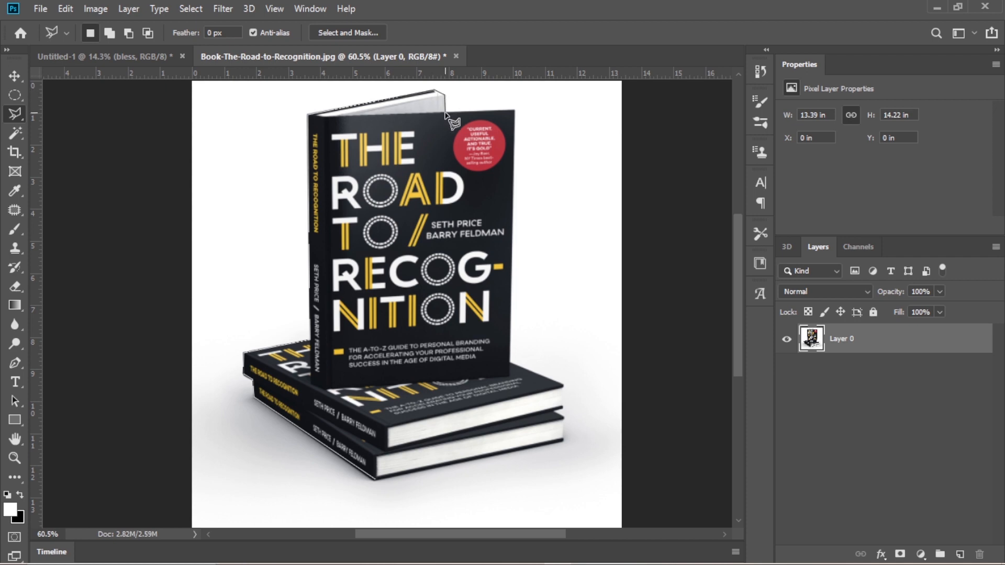
pyautogui.click(515, 111)
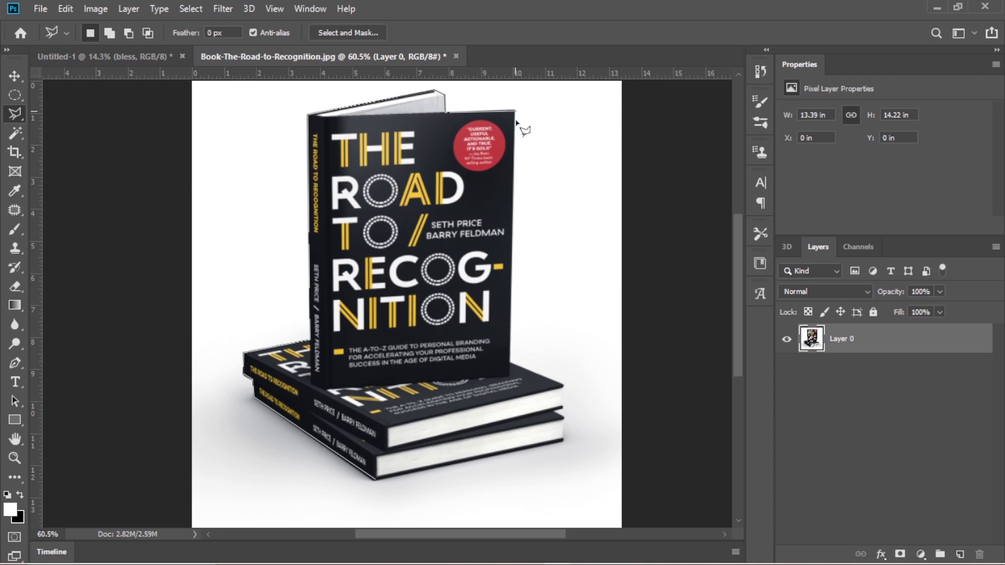
# - Continue the polygonal outline down the cover's edge and around the two lower books, closing the selection at the bottom spine corner
pyautogui.click(510, 364)
pyautogui.click(563, 384)
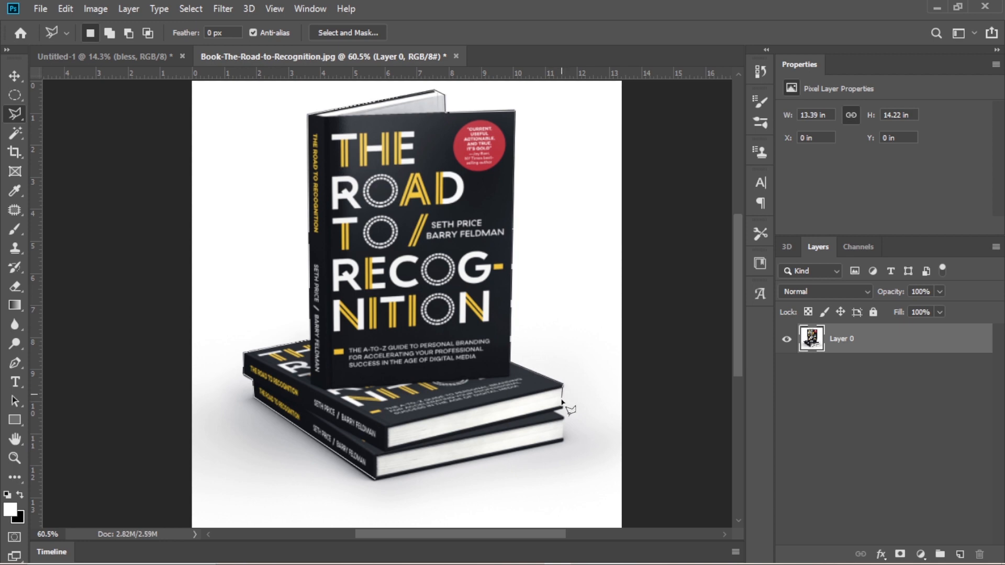
pyautogui.click(563, 408)
pyautogui.click(554, 412)
pyautogui.click(562, 421)
pyautogui.click(561, 442)
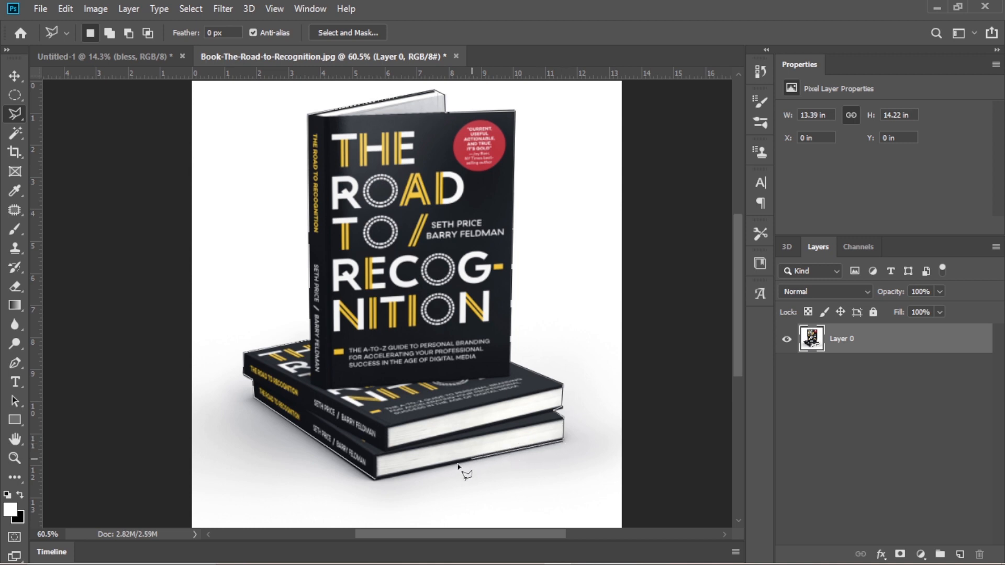
pyautogui.doubleClick(375, 480)
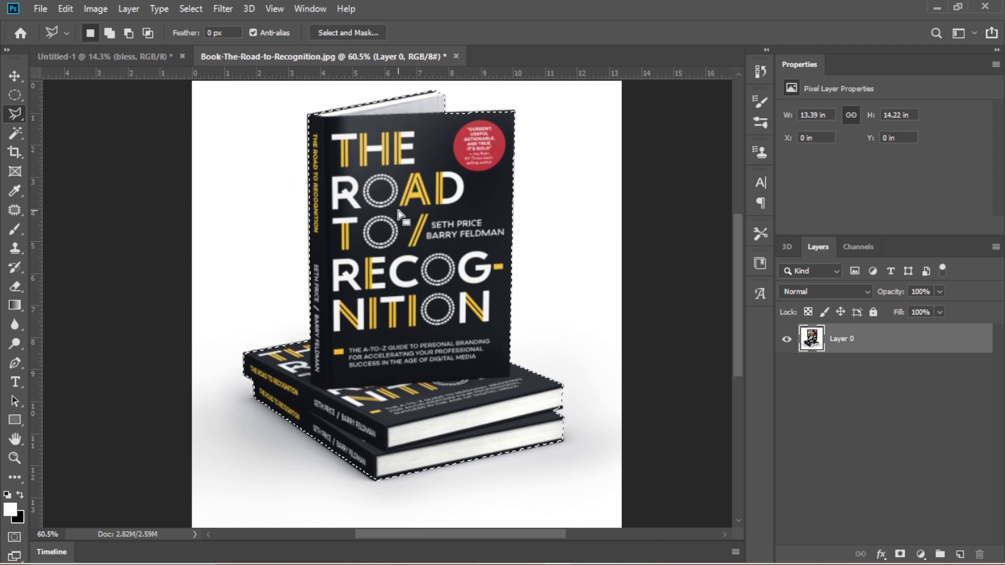
# - Move the selected book stack into the Untitled-1 document and enlarge it to about 6.43 by 7.86 in
pyautogui.press('v')
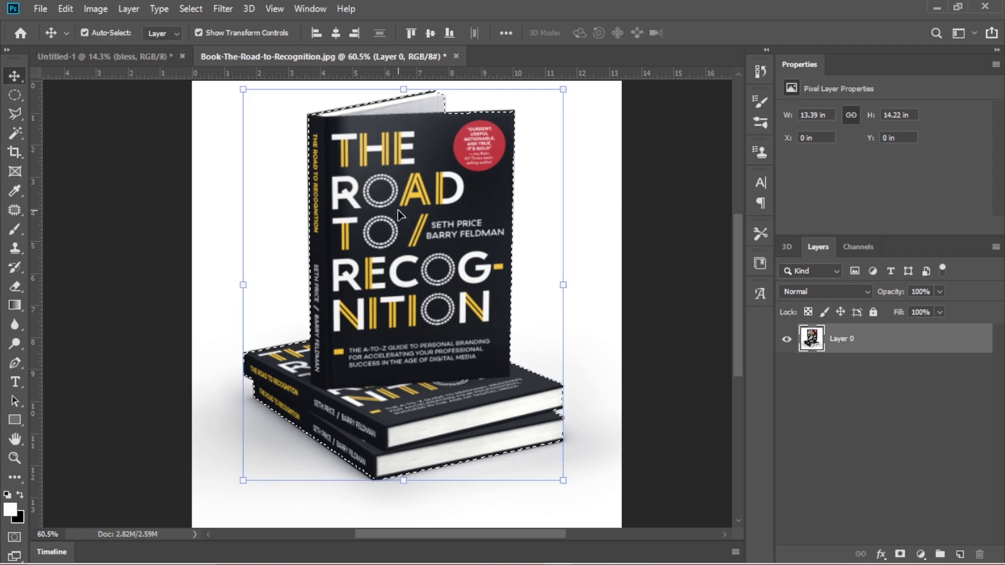
pyautogui.scroll(-2, 432, 227)
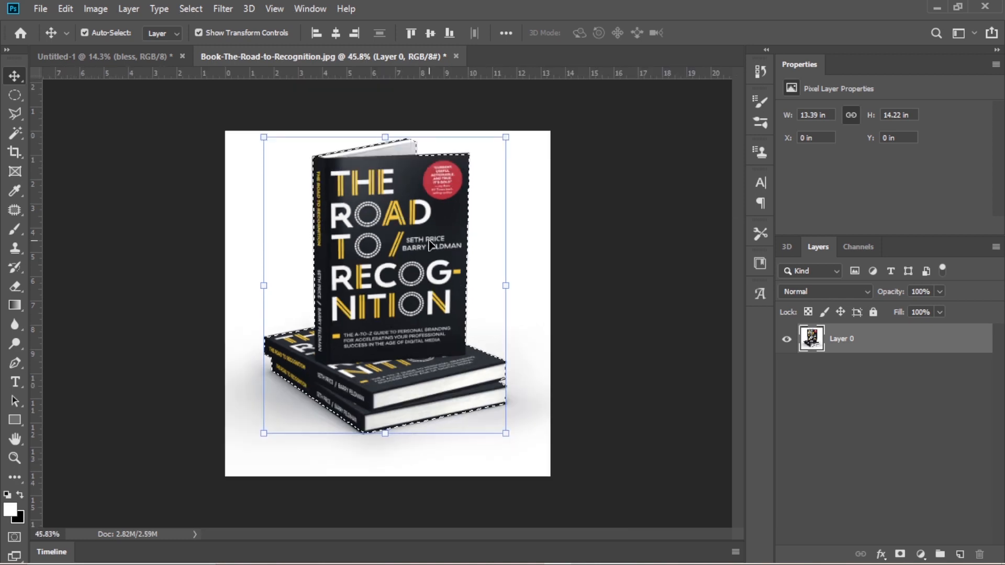
pyautogui.moveTo(433, 226); pyautogui.dragTo(355, 328)
pyautogui.moveTo(374, 303); pyautogui.dragTo(493, 157)
pyautogui.moveTo(297, 398); pyautogui.dragTo(287, 405)
pyautogui.moveTo(375, 245); pyautogui.dragTo(371, 260)
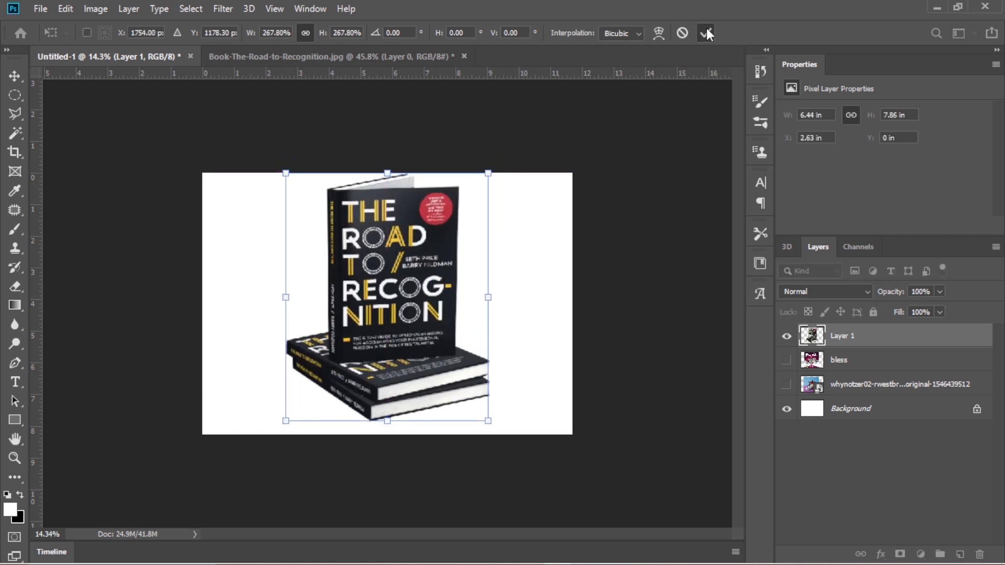
pyautogui.click(705, 32)
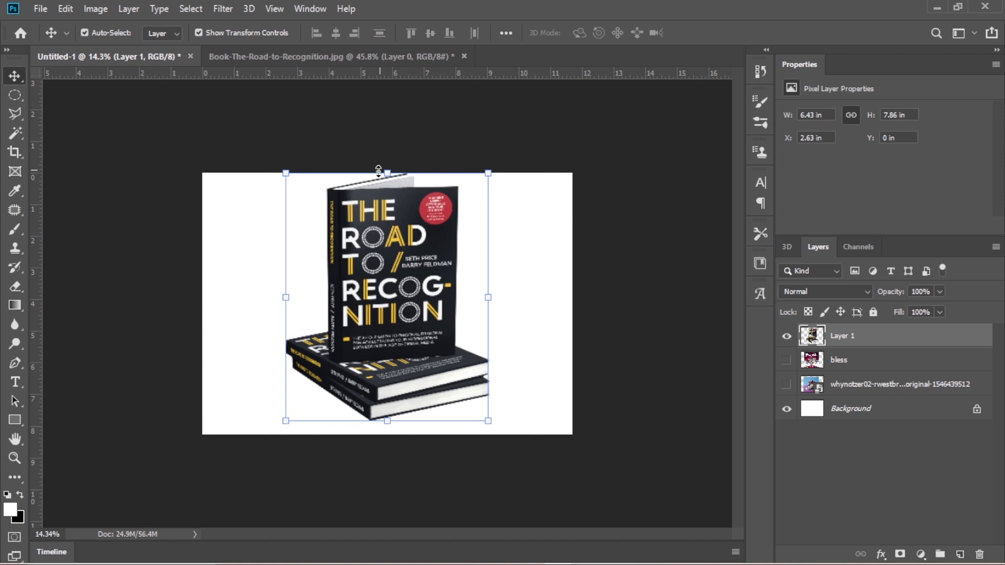
# - Examine the cut edges of the placed book stack up close, from the upper cover to the lower books' spines and pages
pyautogui.scroll(3, 387, 256)
pyautogui.scroll(2, 387, 256)
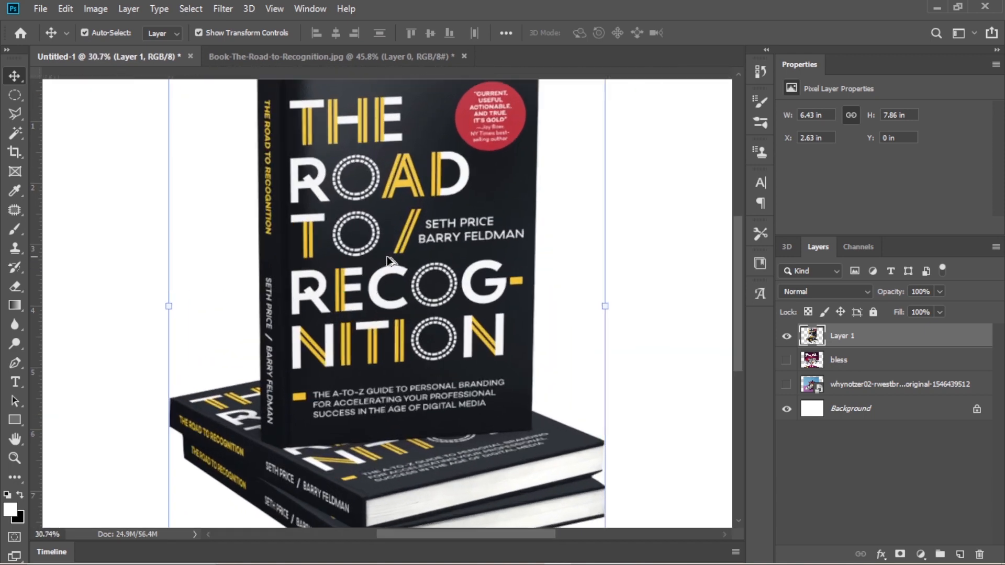
pyautogui.scroll(2, 368, 256)
pyautogui.scroll(5, 368, 256)
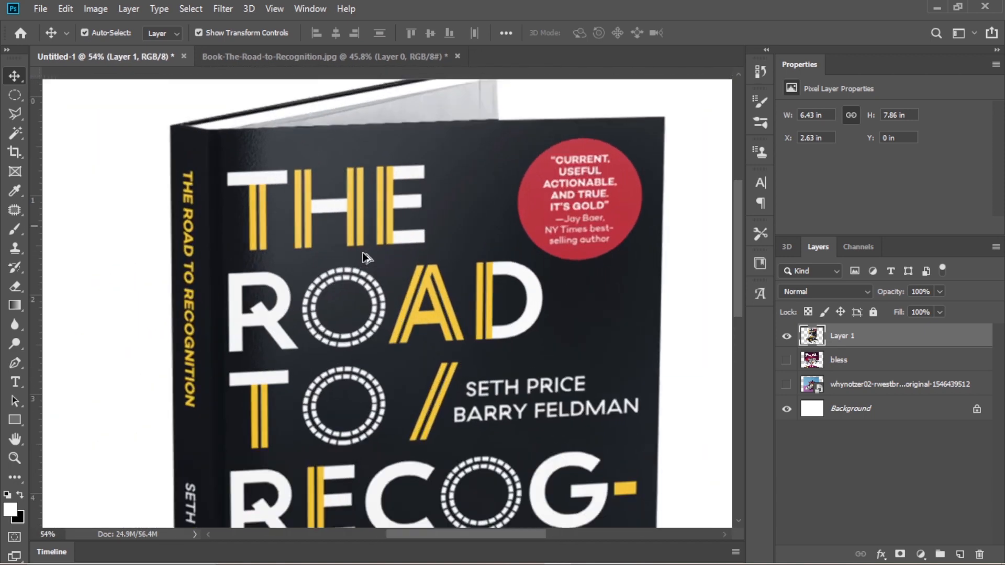
pyautogui.scroll(-6, 499, 191)
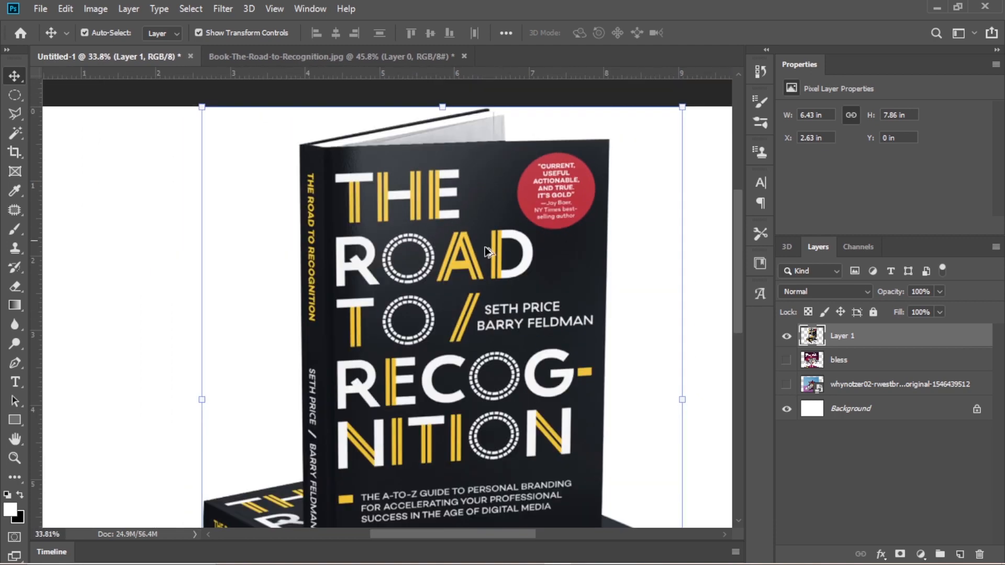
pyautogui.scroll(2, 484, 251)
pyautogui.scroll(-5, 484, 250)
pyautogui.scroll(-4, 484, 250)
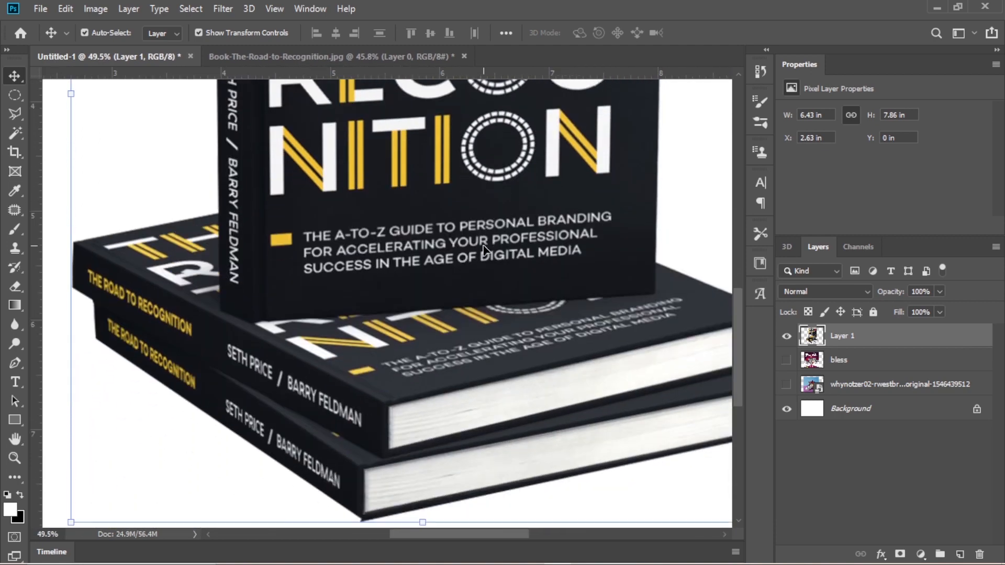
pyautogui.scroll(2, 141, 310)
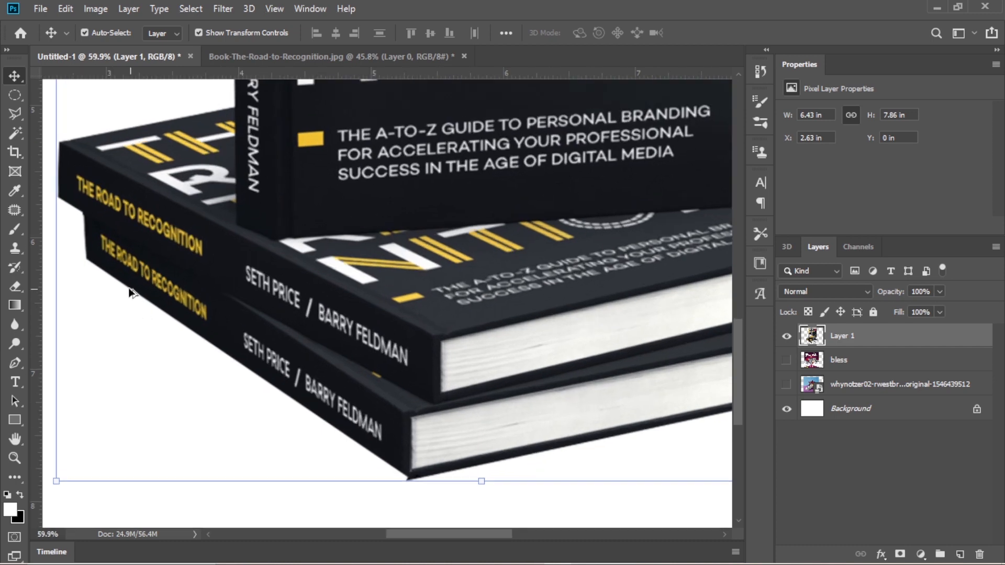
pyautogui.hscroll(1, 522, 402)
pyautogui.hscroll(3, 524, 409)
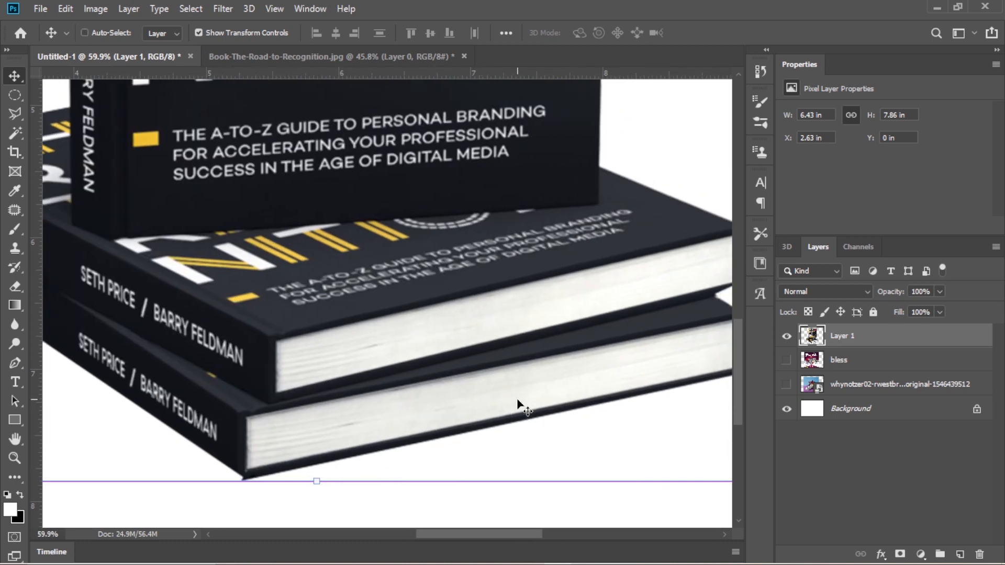
pyautogui.scroll(-3, 343, 345)
pyautogui.scroll(-2, 345, 344)
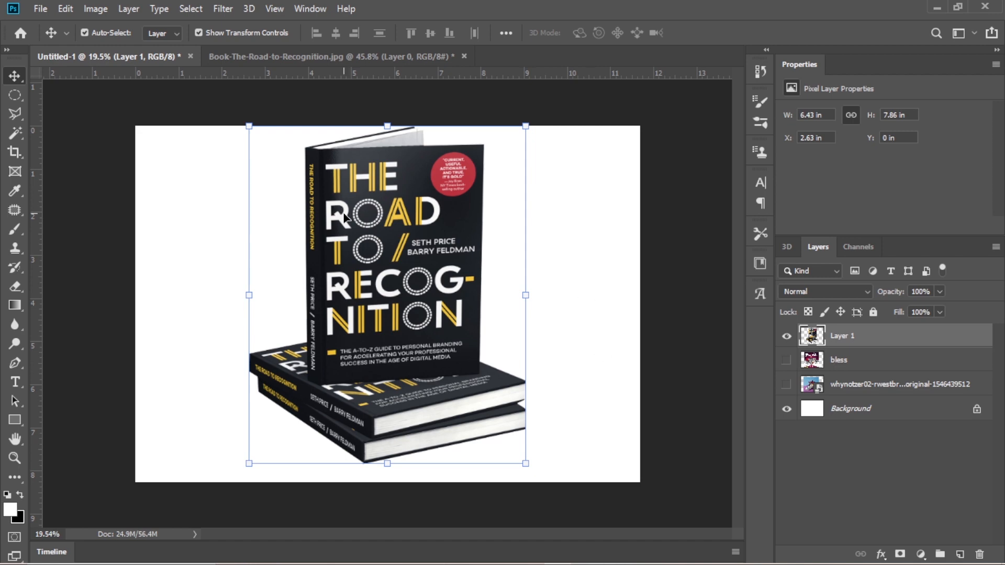
pyautogui.scroll(10, 348, 226)
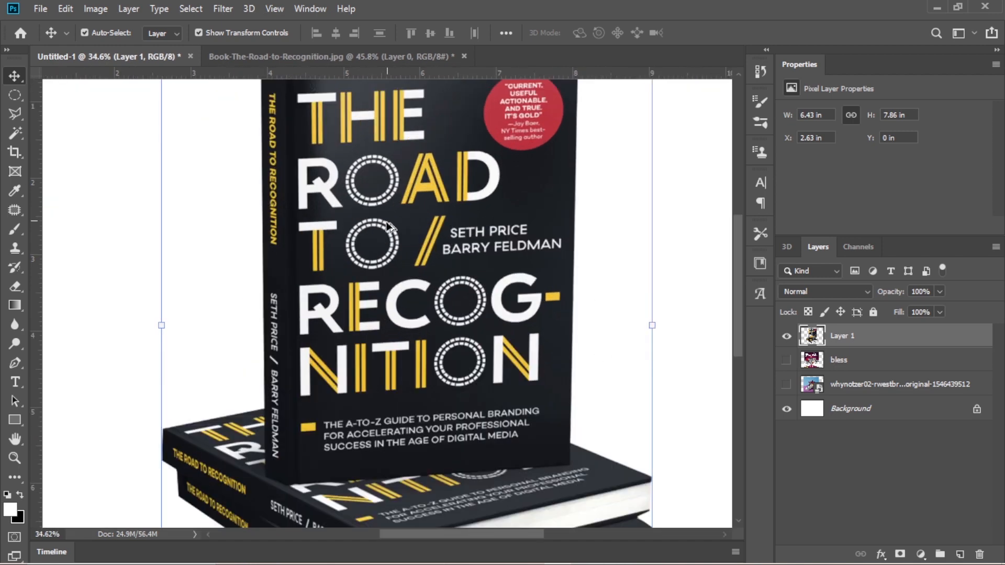
pyautogui.scroll(-13, 431, 231)
pyautogui.scroll(2, 434, 237)
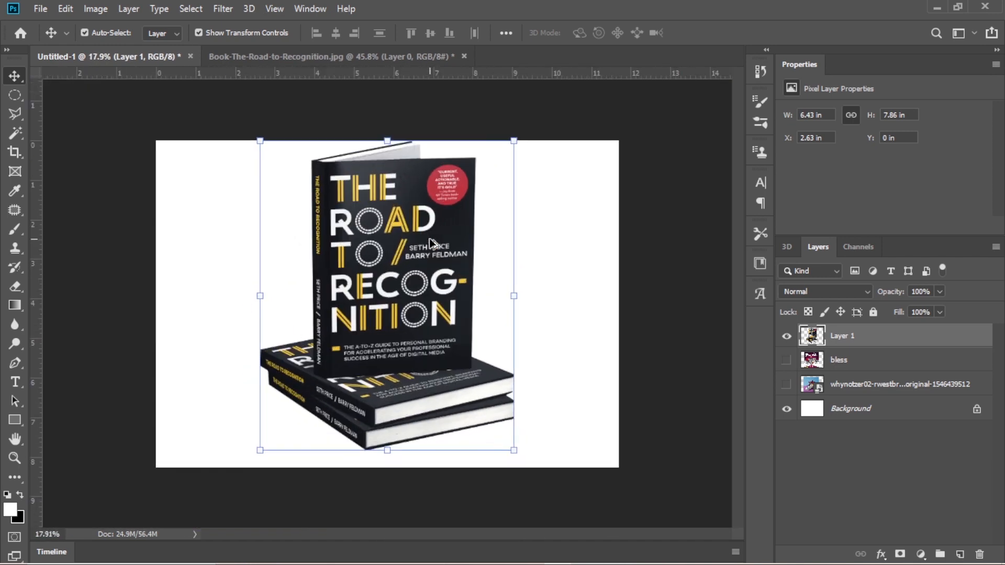
pyautogui.scroll(-2, 434, 237)
# - Try scaling the book cutout down to about 3.97 by 4.84 in while toggling the transform reference point
pyautogui.moveTo(280, 168); pyautogui.dragTo(290, 240)
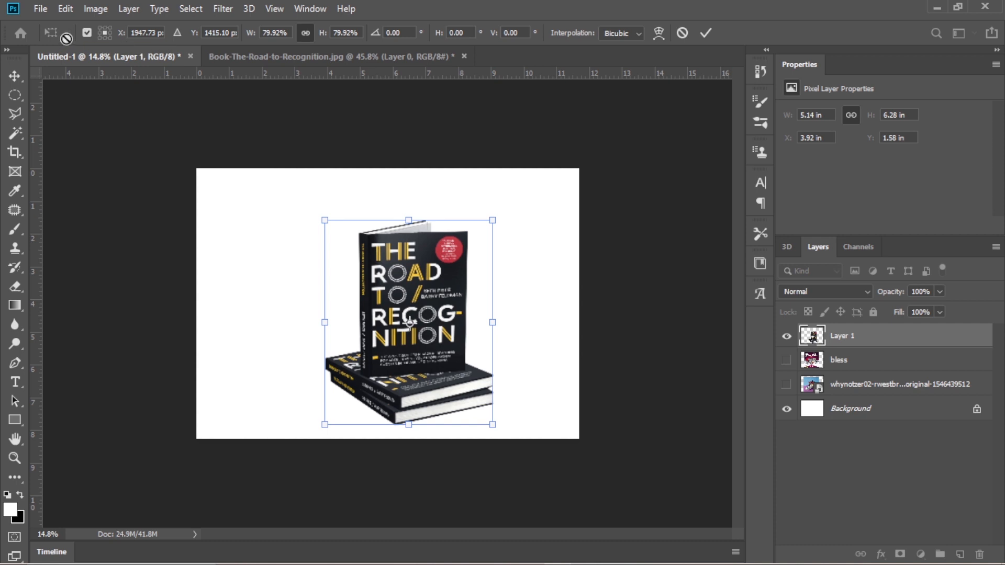
pyautogui.click(87, 32)
pyautogui.moveTo(326, 220); pyautogui.dragTo(234, 217)
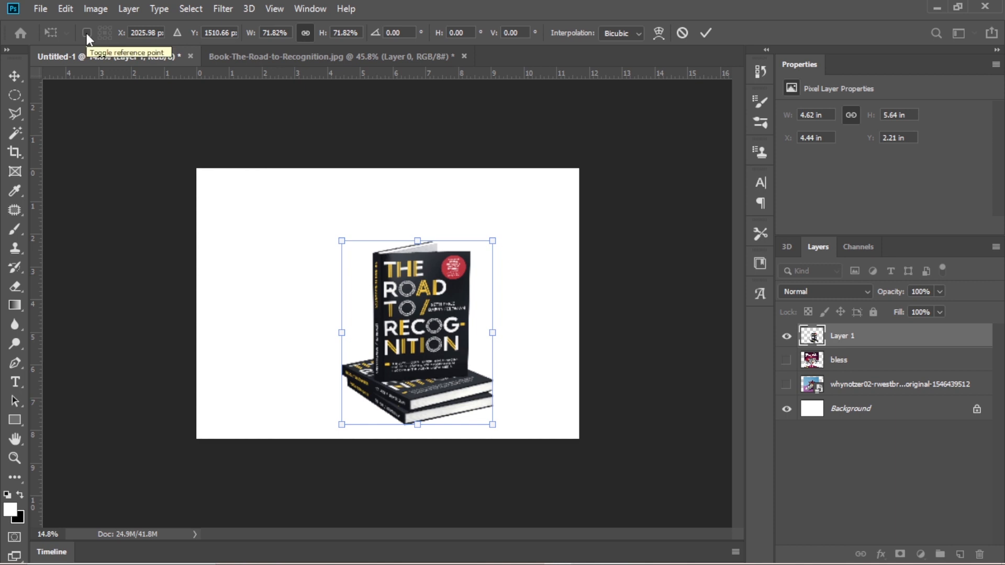
pyautogui.click(87, 33)
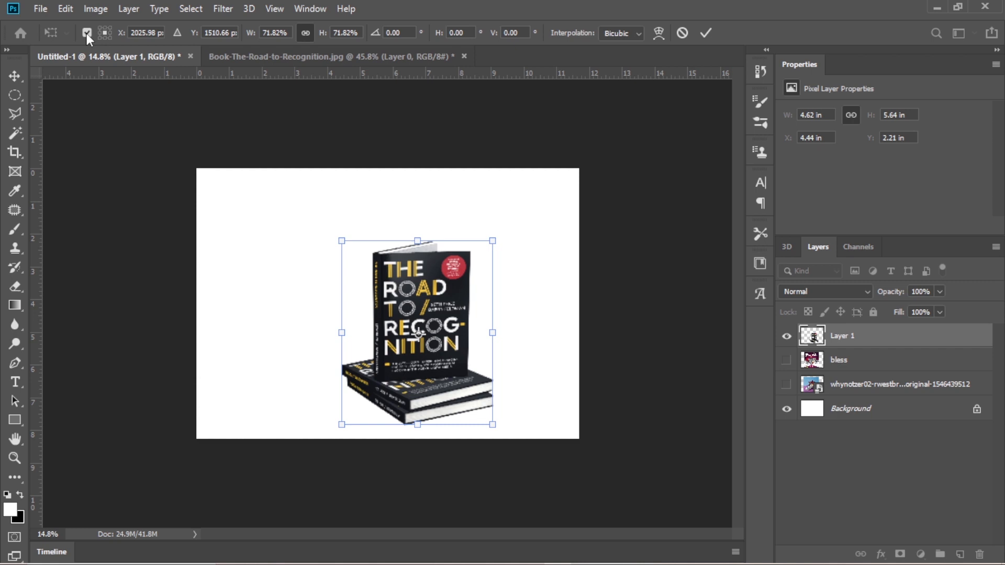
pyautogui.scroll(4, 441, 344)
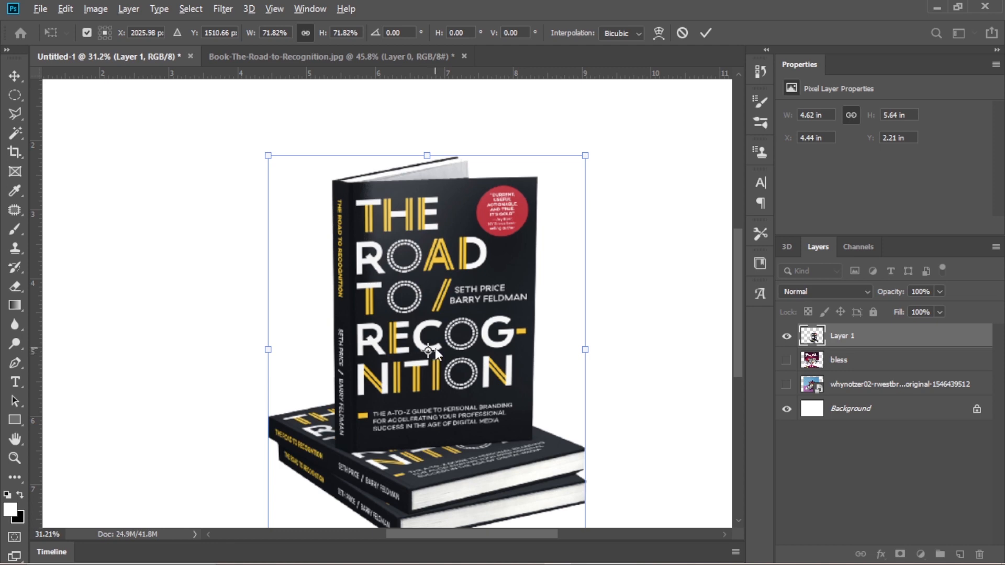
pyautogui.scroll(-2, 457, 352)
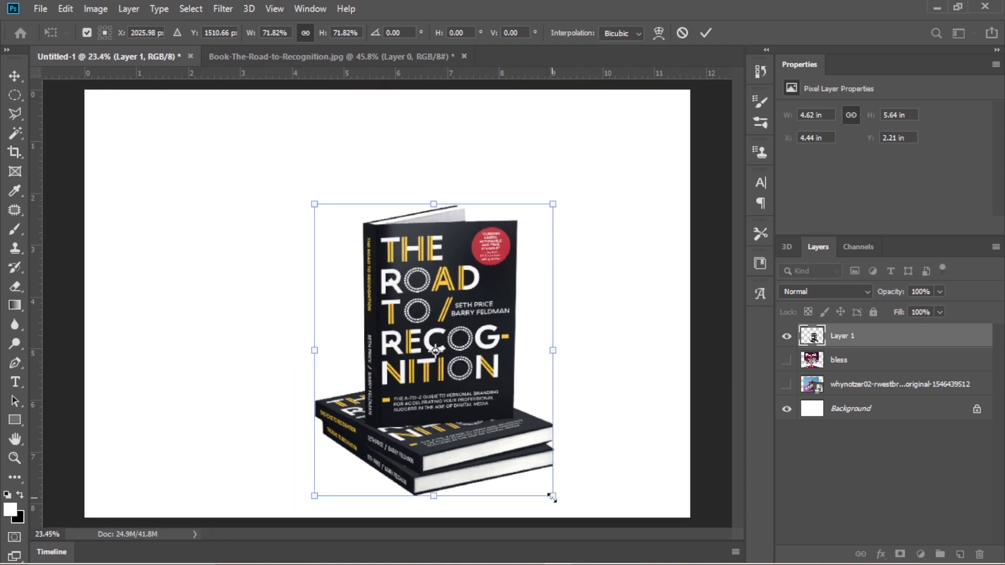
pyautogui.moveTo(551, 494); pyautogui.dragTo(505, 473)
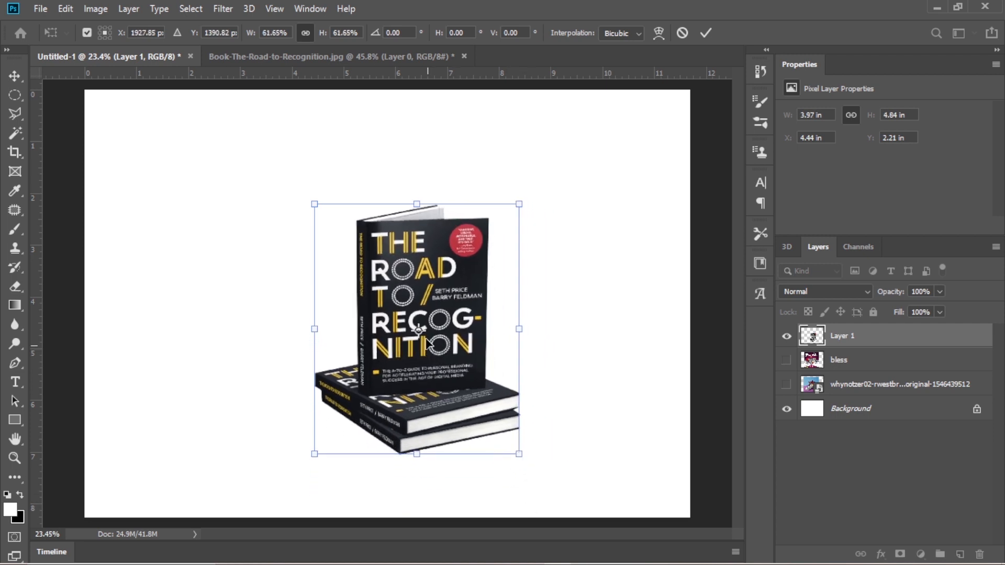
# - Try scaling the cutout to about 3.75 by 4.58 in around a reference point moved to its corners, and cancel the transform
pyautogui.moveTo(419, 332); pyautogui.dragTo(518, 206)
pyautogui.moveTo(314, 453); pyautogui.dragTo(287, 483)
pyautogui.moveTo(518, 205); pyautogui.dragTo(520, 487)
pyautogui.moveTo(519, 201)
pyautogui.mouseDown()
pyautogui.moveTo(540, 199)
pyautogui.moveTo(504, 304)
pyautogui.moveTo(419, 431)
pyautogui.moveTo(592, 234)
pyautogui.moveTo(533, 187)
pyautogui.mouseUp()
pyautogui.moveTo(287, 186); pyautogui.dragTo(272, 293)
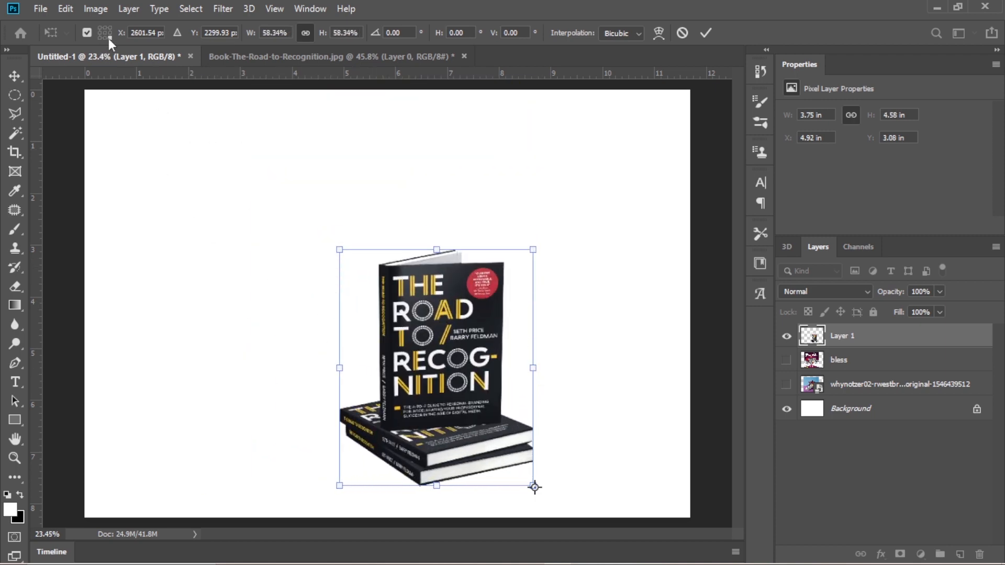
pyautogui.click(86, 33)
pyautogui.click(683, 33)
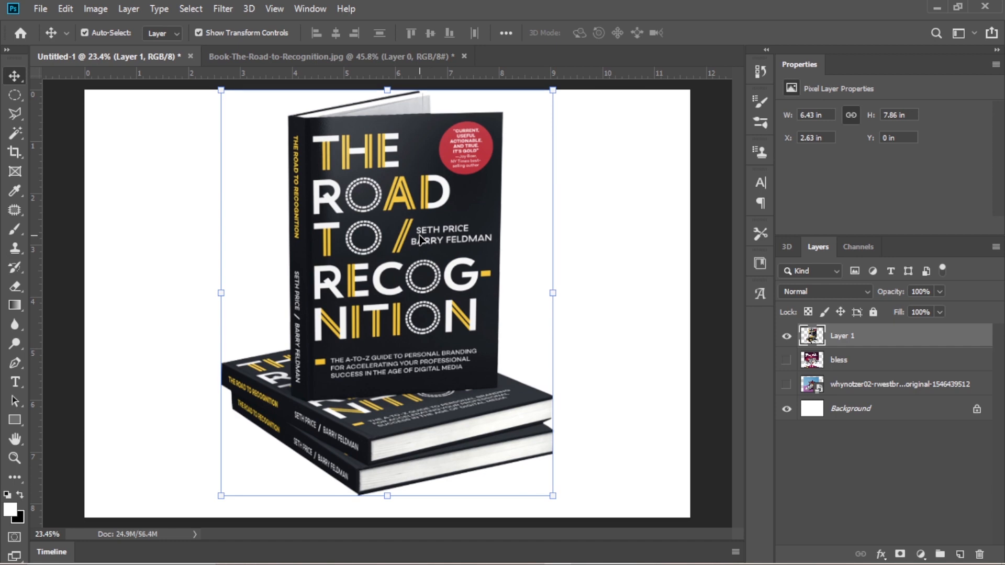
pyautogui.click(221, 90)
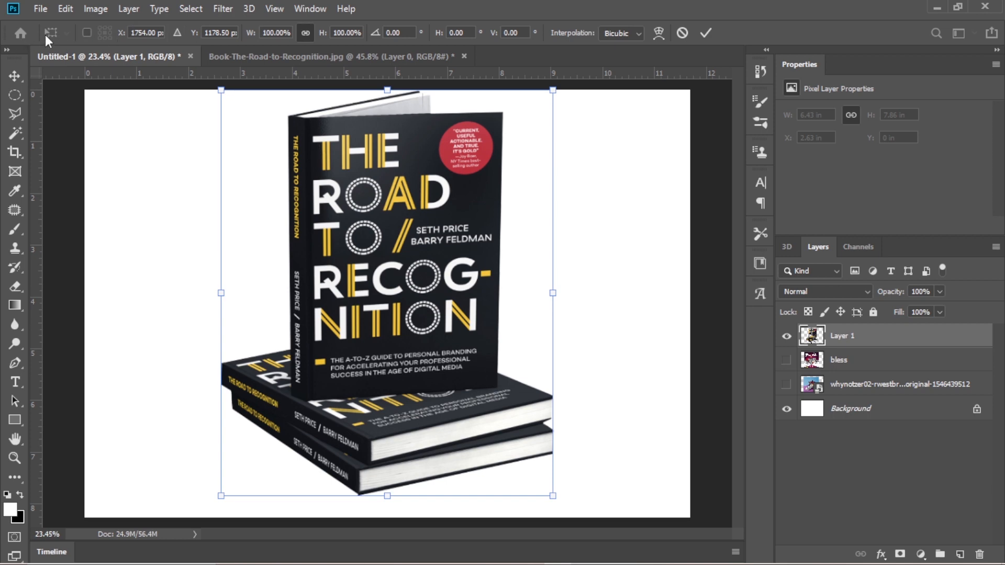
pyautogui.click(683, 34)
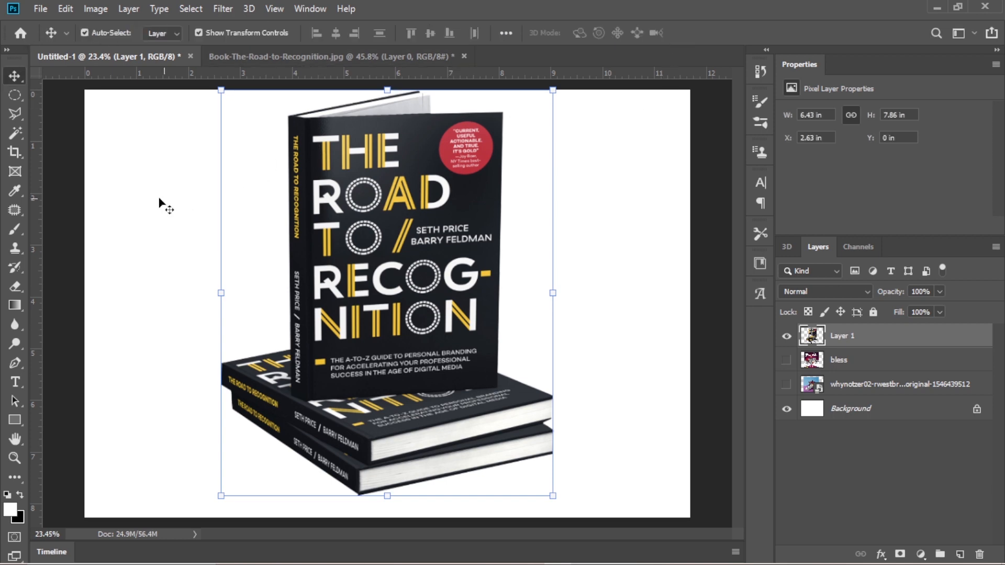
# - Switch to the Book-The-Road-to-Recognition.jpg document and clear the existing selection around the book stack
pyautogui.click(17, 117)
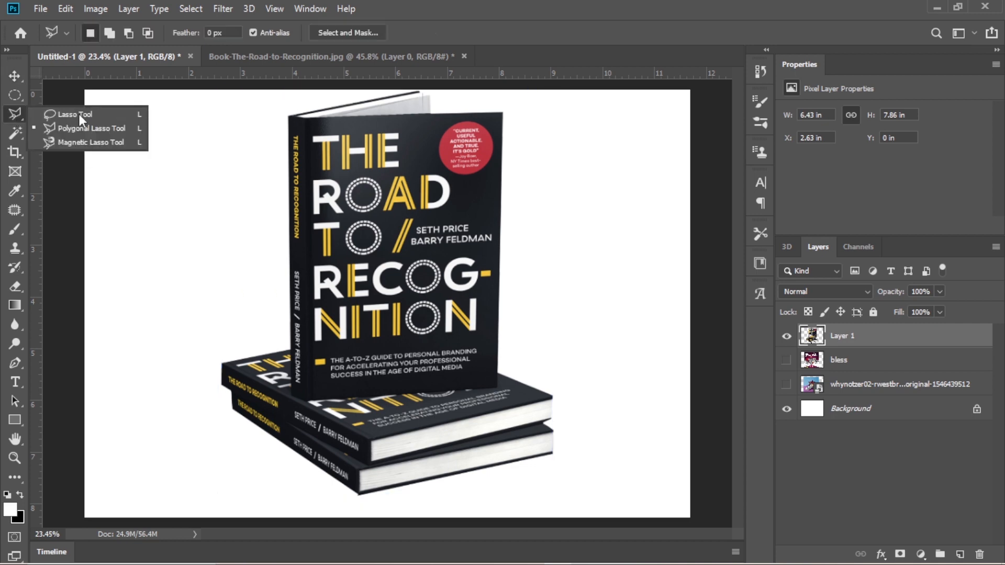
pyautogui.click(284, 55)
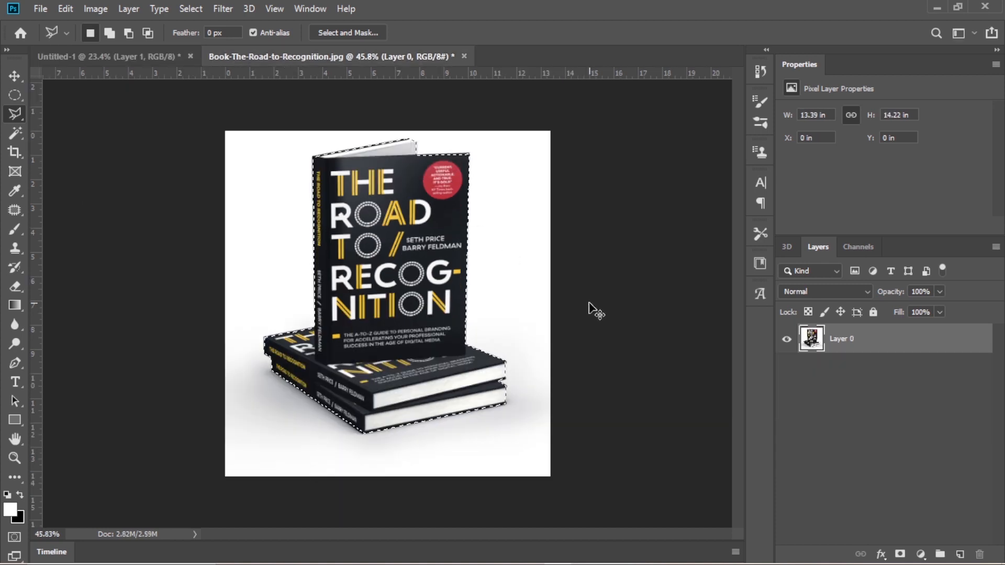
pyautogui.hotkey('ctrl', 'd')
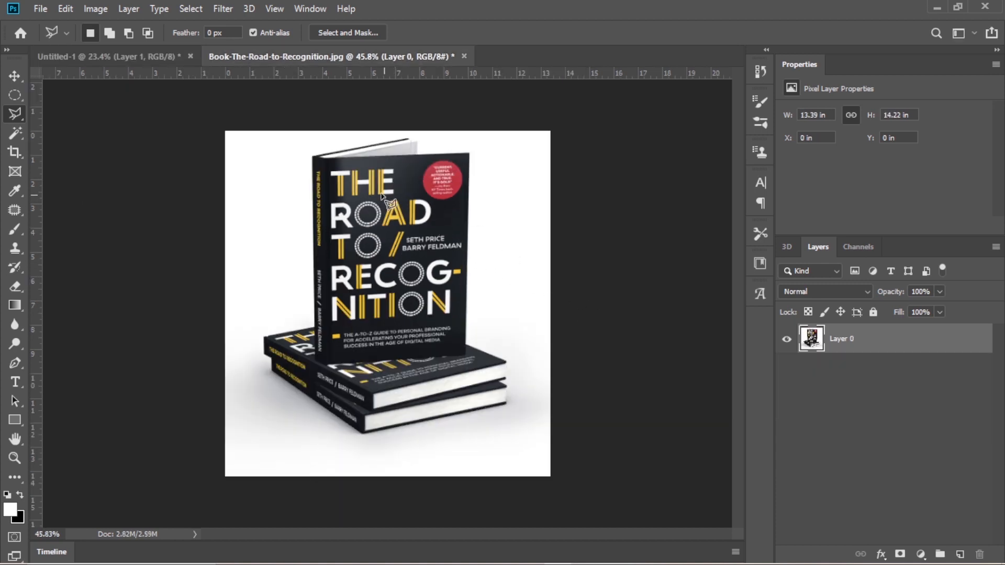
# - Select the whole book stack by tracing its outline with the Magnetic Lasso tool, starting at the lowest book corner
pyautogui.rightClick(19, 115)
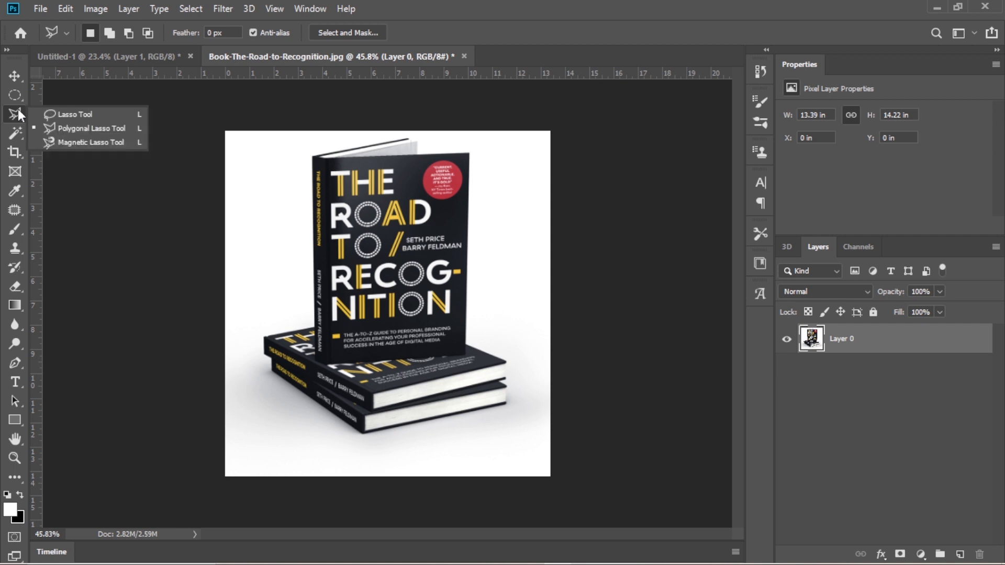
pyautogui.click(73, 141)
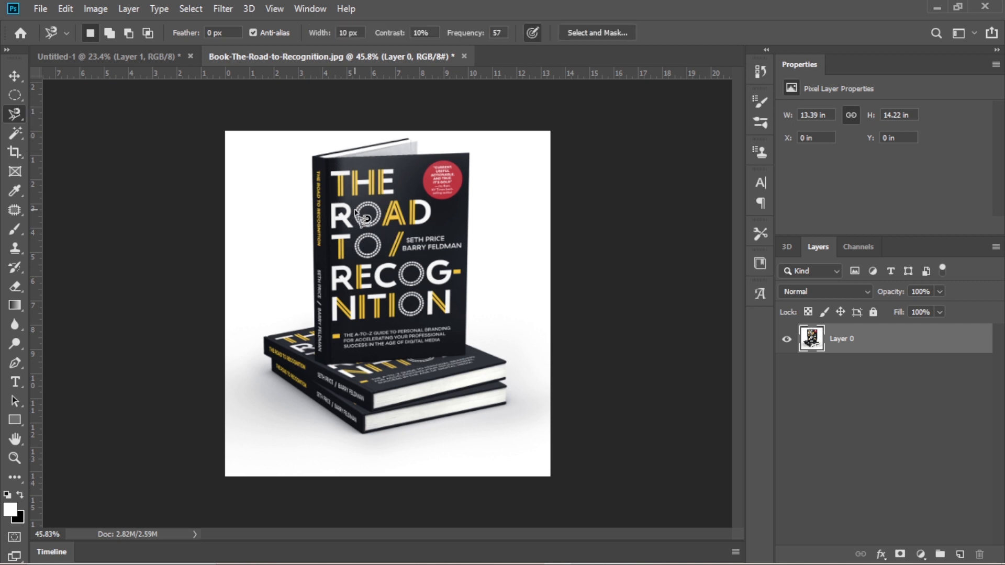
pyautogui.rightClick(21, 112)
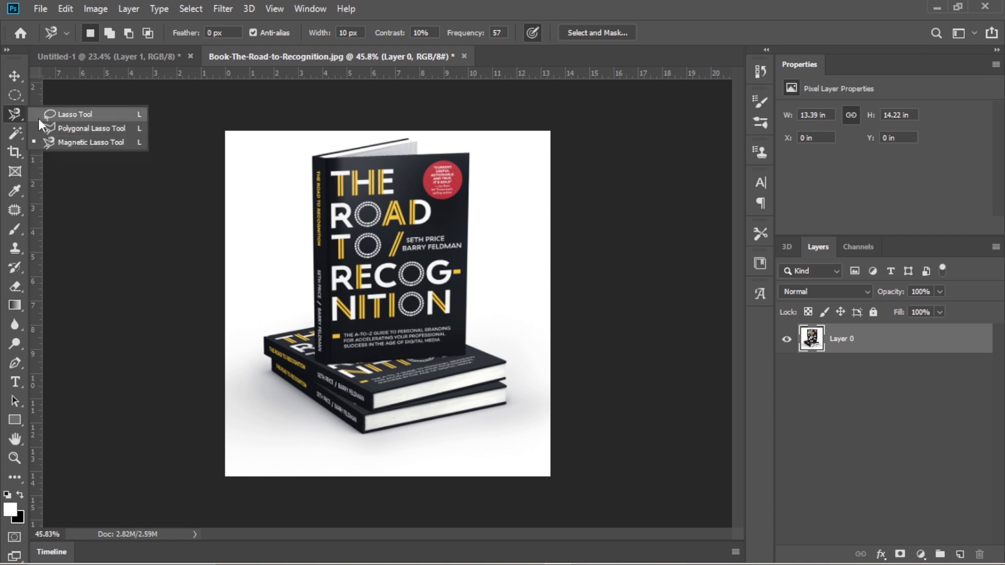
pyautogui.click(61, 138)
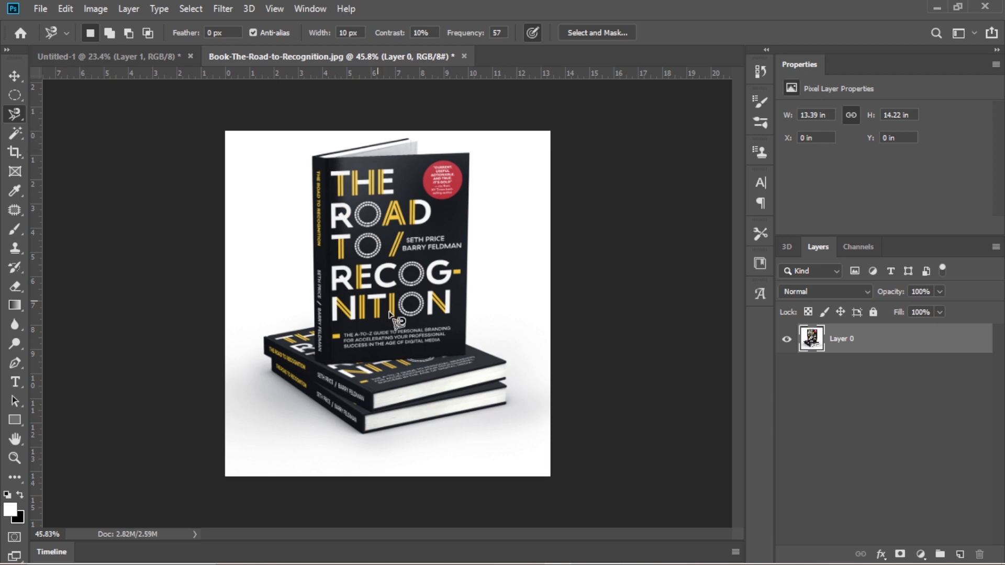
pyautogui.click(363, 433)
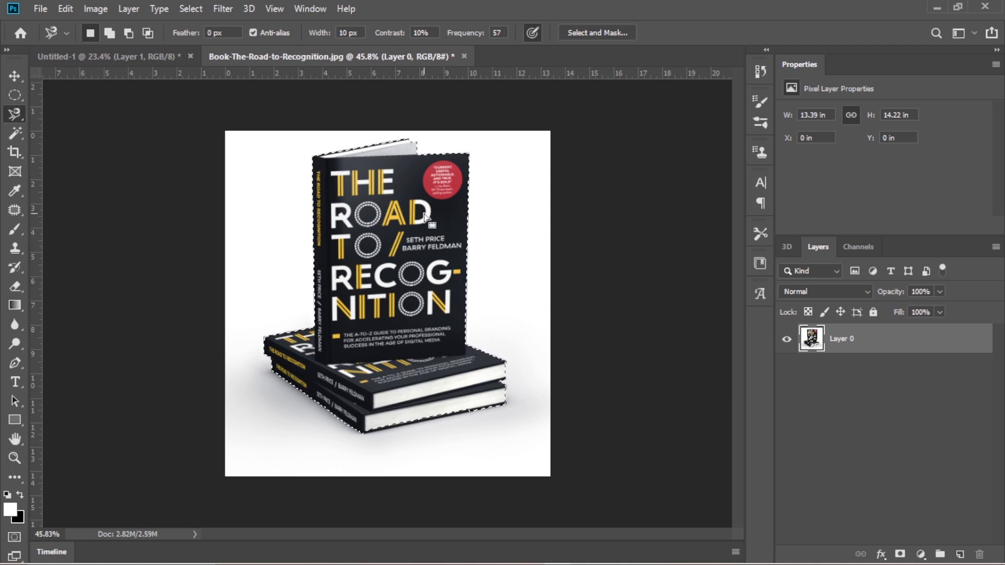
# - Move the selected book stack into the Untitled-1 document beside the large cutout, and hide Layer 1
pyautogui.press('v')
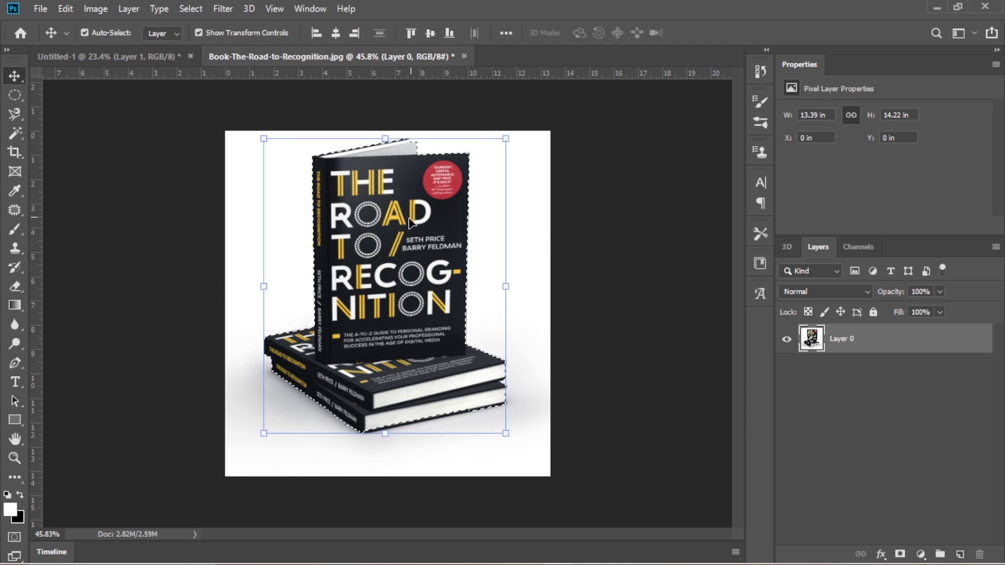
pyautogui.moveTo(388, 248); pyautogui.dragTo(628, 314)
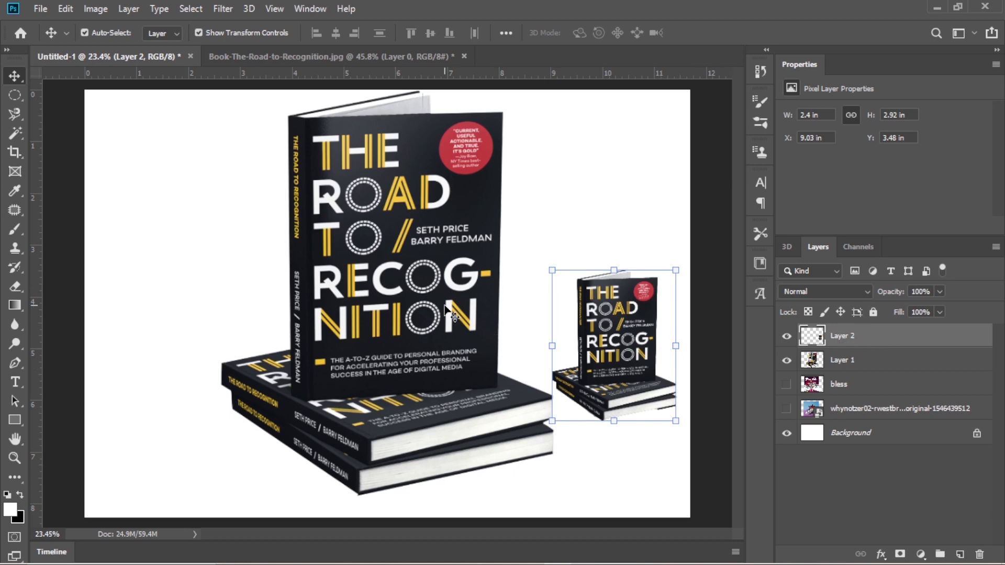
pyautogui.click(381, 214)
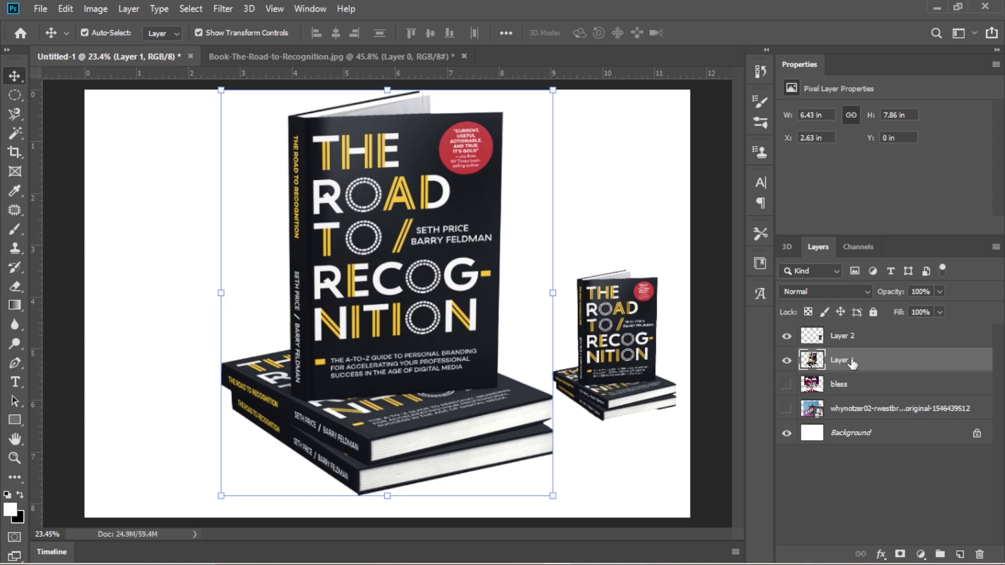
pyautogui.click(787, 361)
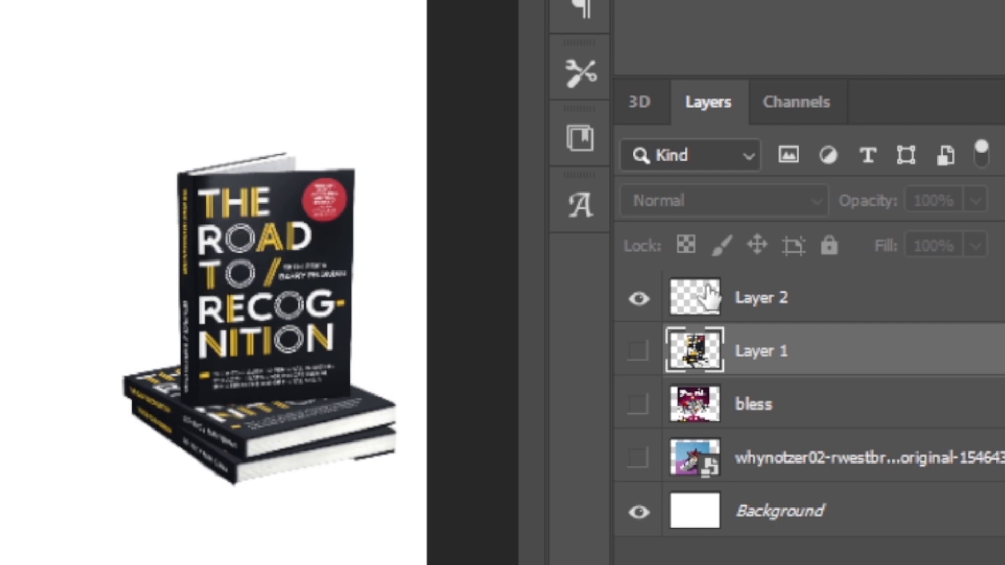
# - Enlarge the Layer 2 book cutout to about 5.06 by 6.16 in and place it left of the canvas centre
pyautogui.click(765, 298)
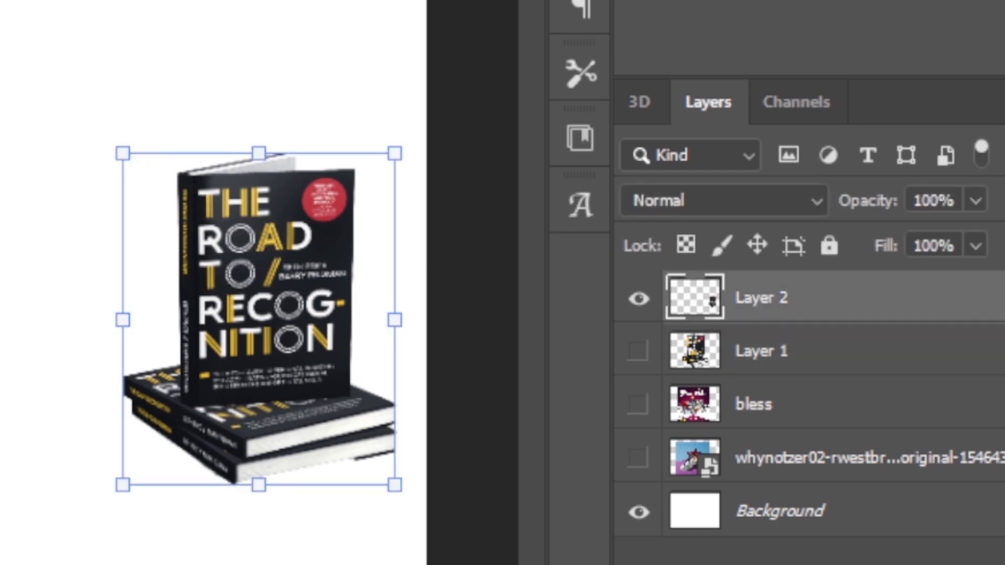
pyautogui.moveTo(123, 154); pyautogui.dragTo(0, 3)
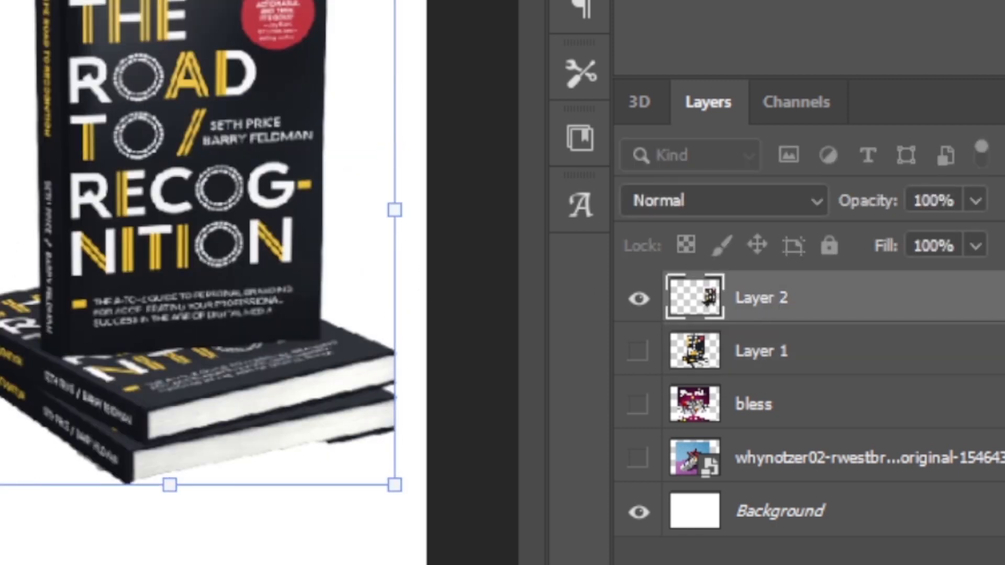
pyautogui.moveTo(0, 486); pyautogui.dragTo(0, 564)
pyautogui.moveTo(105, 224); pyautogui.dragTo(363, 286)
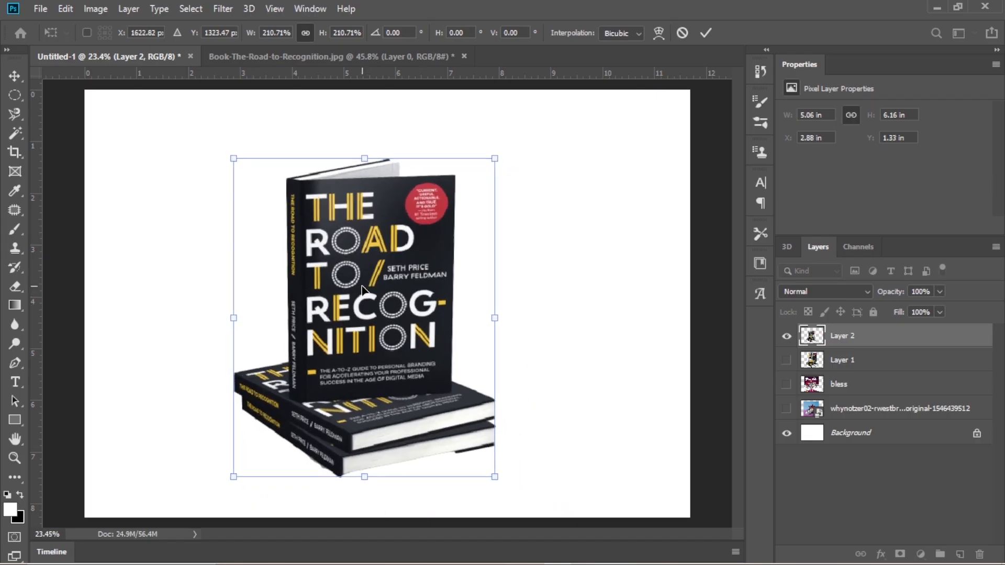
pyautogui.press('Return')
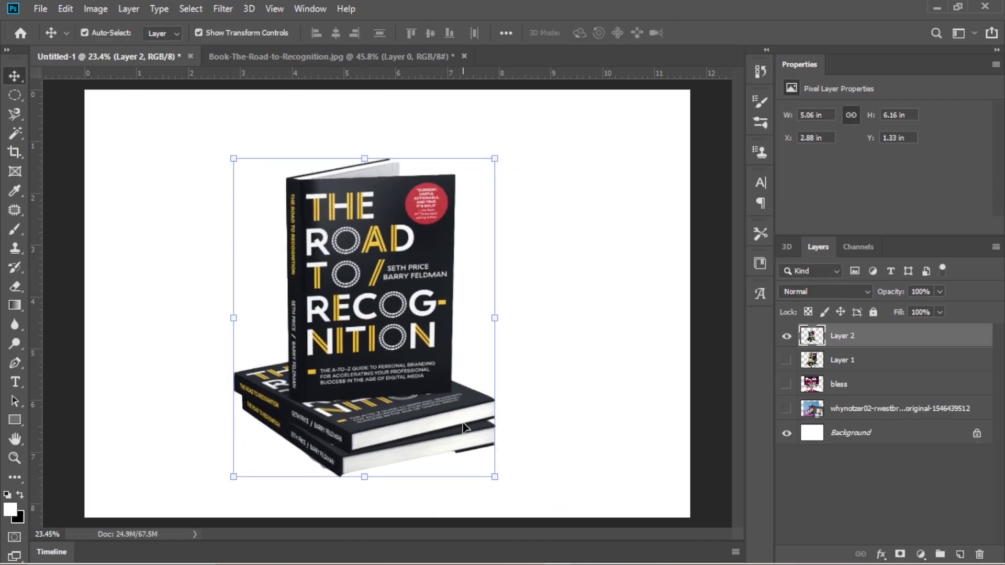
# - Enlarge the Layer 2 cutout to about 11.69 by 14.23 in, positioned so the lower books' edges fill the canvas width
pyautogui.moveTo(495, 158); pyautogui.dragTo(613, 15)
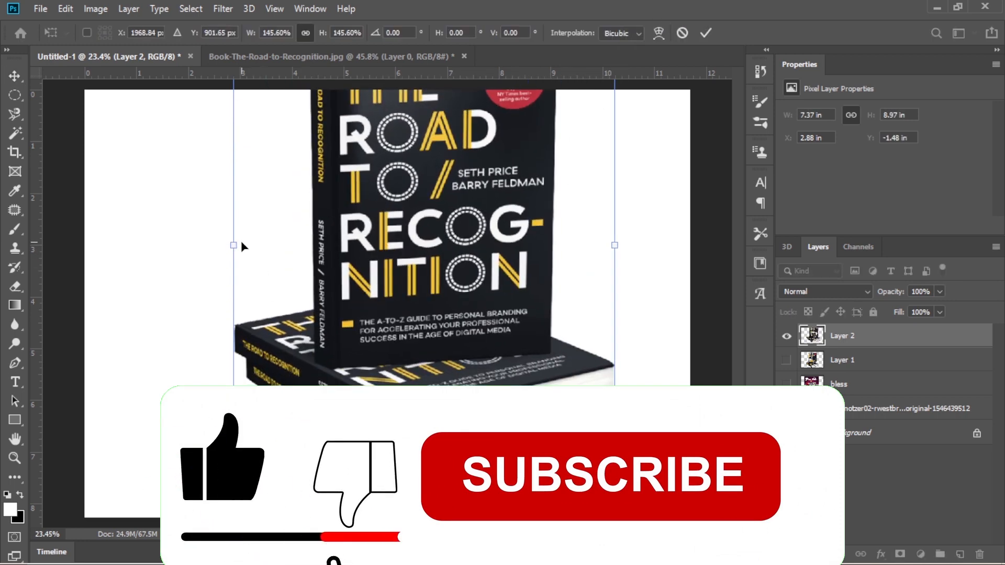
pyautogui.moveTo(226, 241); pyautogui.dragTo(85, 243)
pyautogui.moveTo(296, 394); pyautogui.dragTo(343, 210)
pyautogui.moveTo(130, 381); pyautogui.dragTo(57, 473)
pyautogui.moveTo(322, 404); pyautogui.dragTo(352, 281)
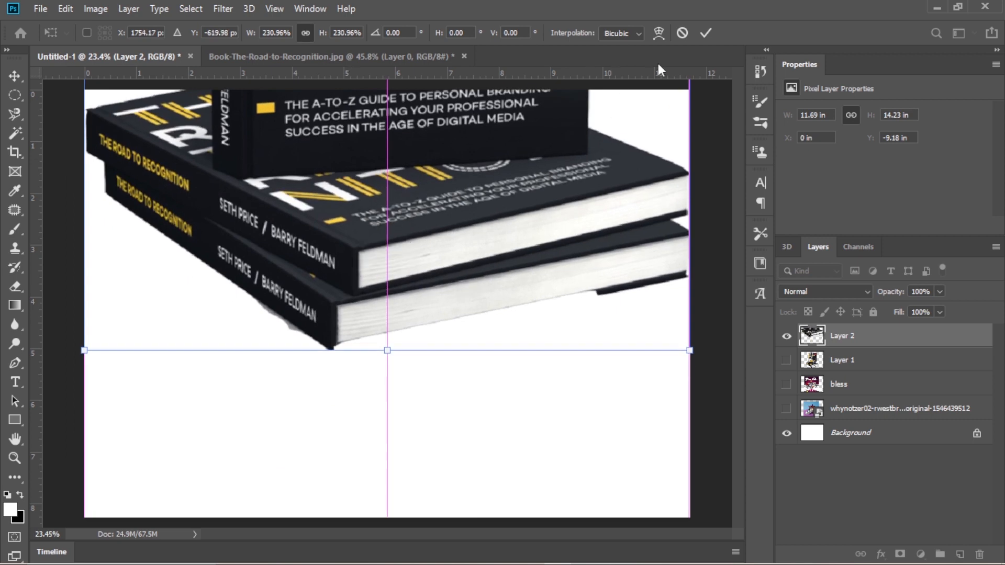
pyautogui.click(705, 33)
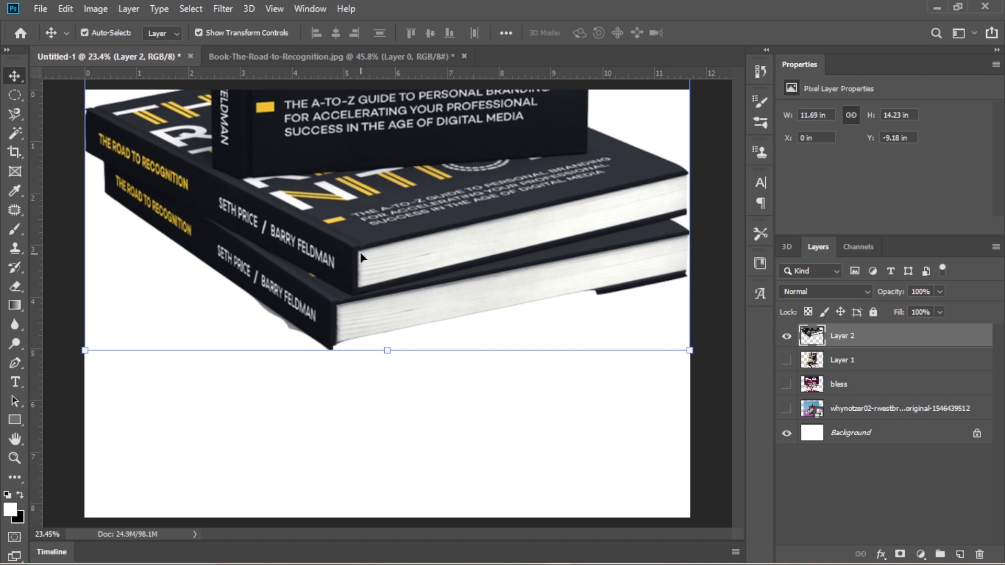
# - Scale the Layer 2 cutout down to about 5.31 by 6.46 in and place it in the right half of the canvas
pyautogui.moveTo(435, 200); pyautogui.dragTo(448, 367)
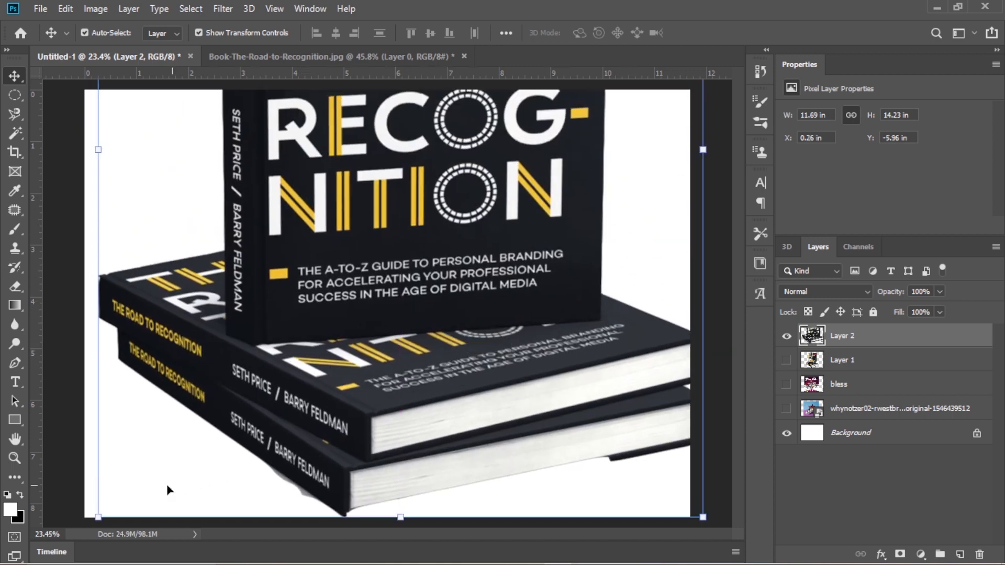
pyautogui.moveTo(97, 517); pyautogui.dragTo(314, 343)
pyautogui.moveTo(470, 186); pyautogui.dragTo(440, 421)
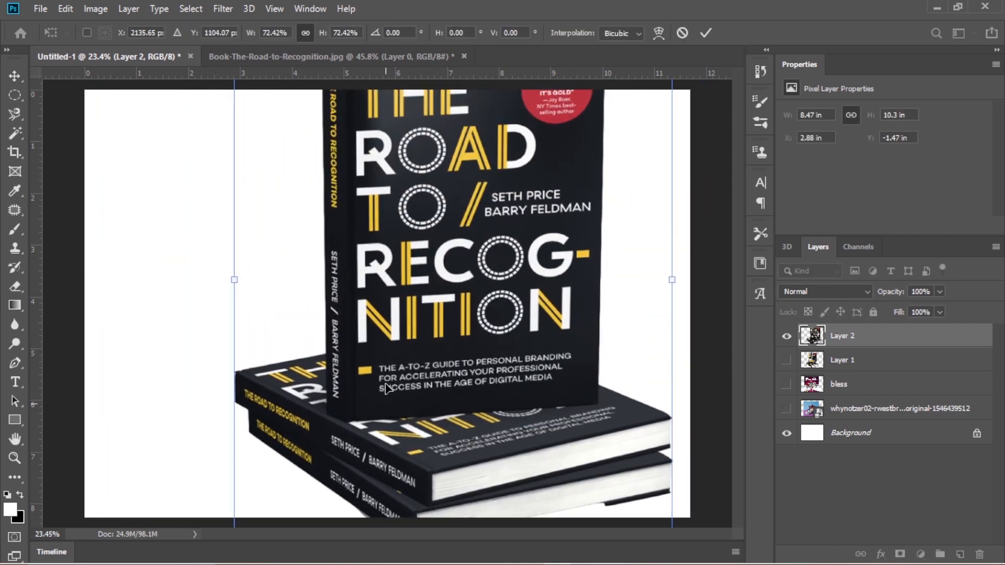
pyautogui.moveTo(385, 388); pyautogui.dragTo(381, 322)
pyautogui.moveTo(230, 478); pyautogui.dragTo(433, 223)
pyautogui.moveTo(472, 171); pyautogui.dragTo(453, 320)
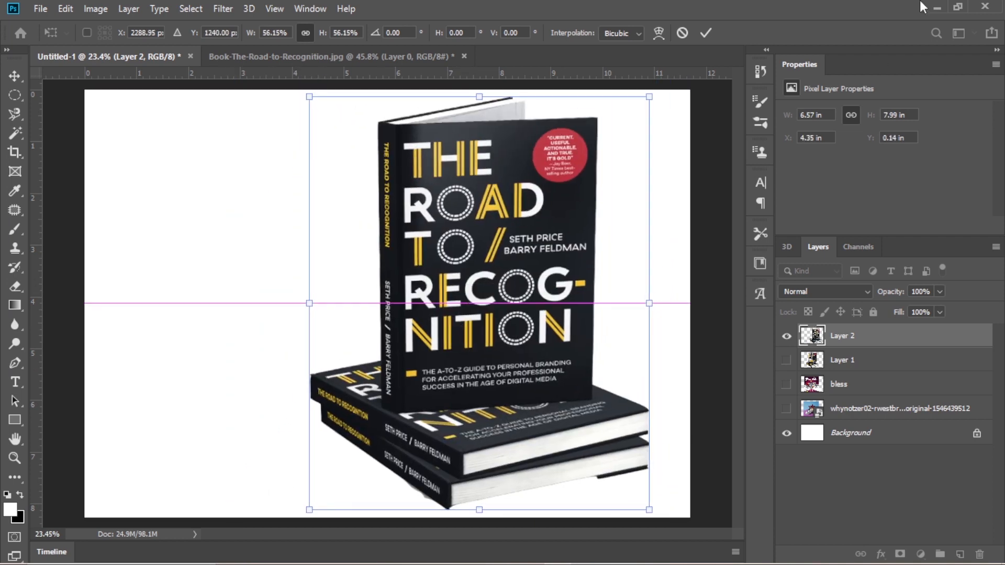
pyautogui.moveTo(642, 509); pyautogui.dragTo(585, 431)
pyautogui.click(706, 33)
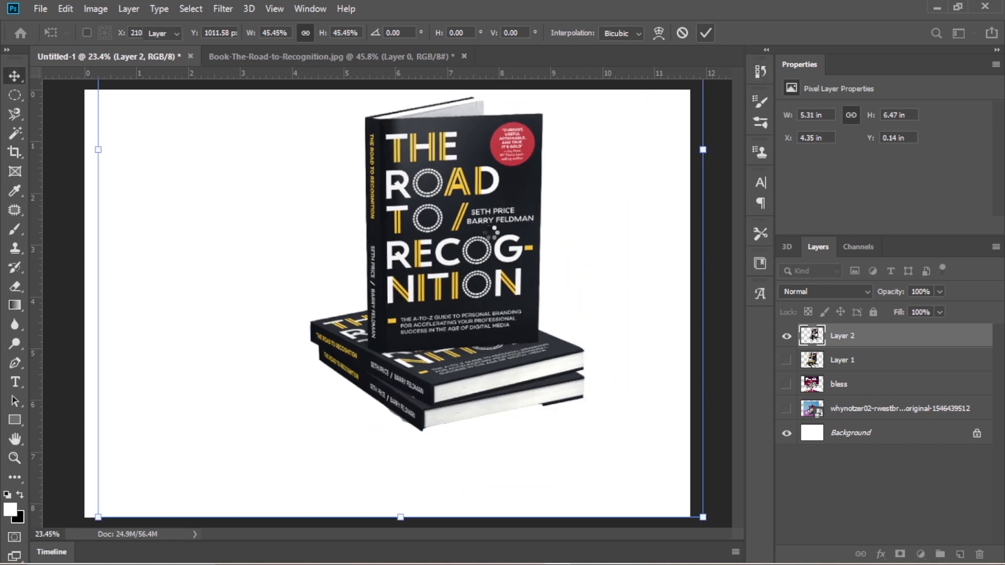
pyautogui.moveTo(467, 209); pyautogui.dragTo(518, 217)
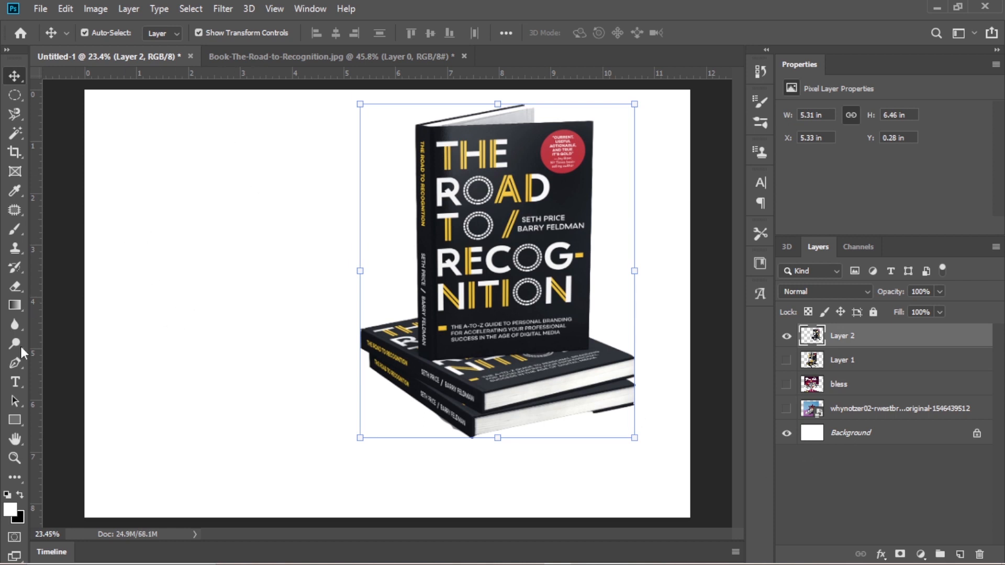
# - Add a Solid Color fill layer in dark navy 020951 directly above the Background layer
pyautogui.click(888, 439)
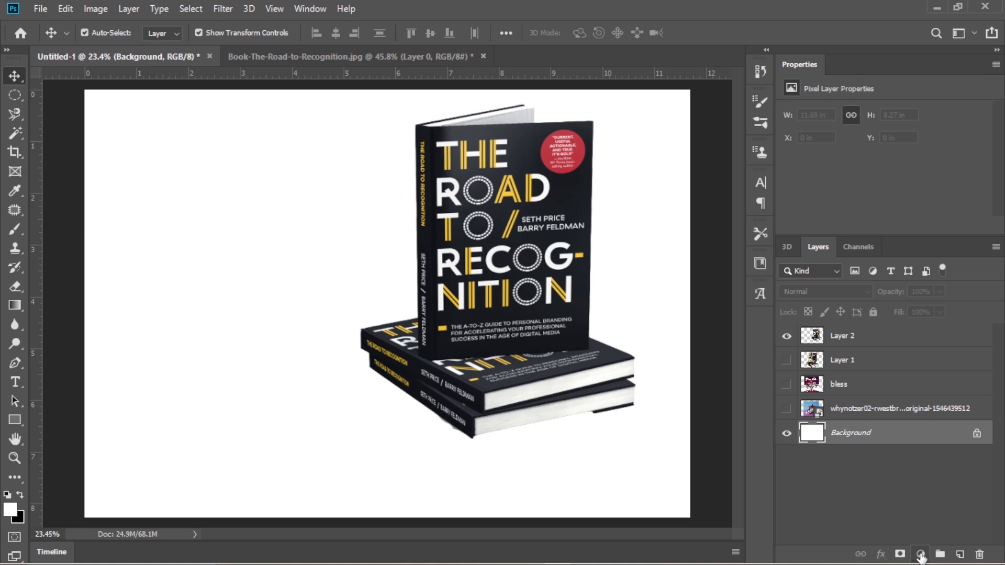
pyautogui.click(920, 555)
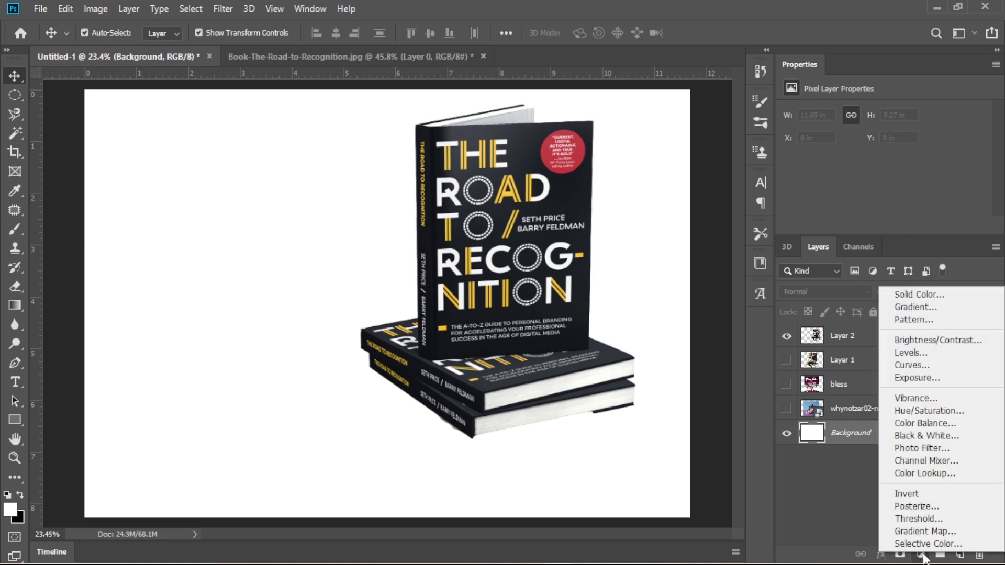
pyautogui.click(943, 294)
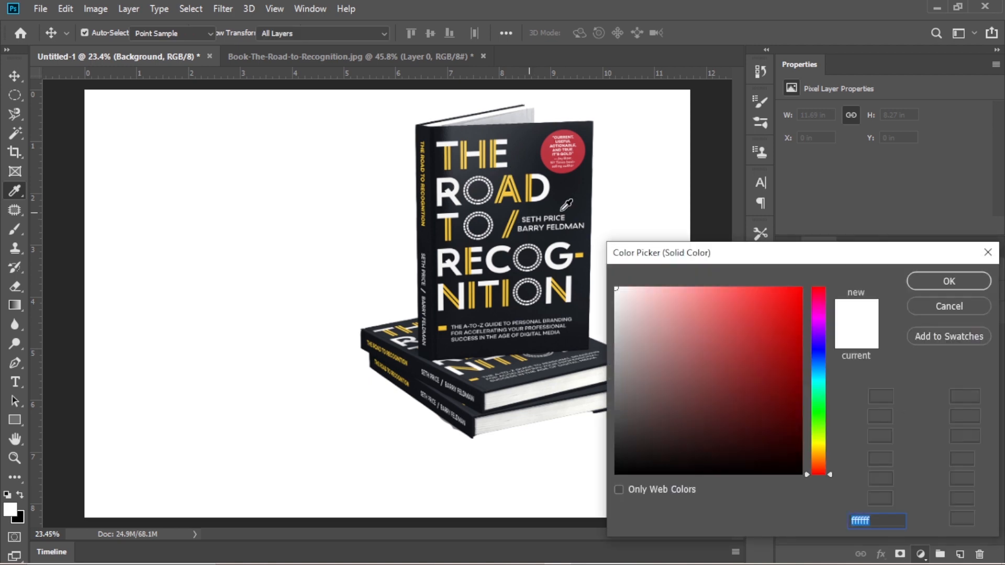
pyautogui.click(792, 321)
pyautogui.click(820, 353)
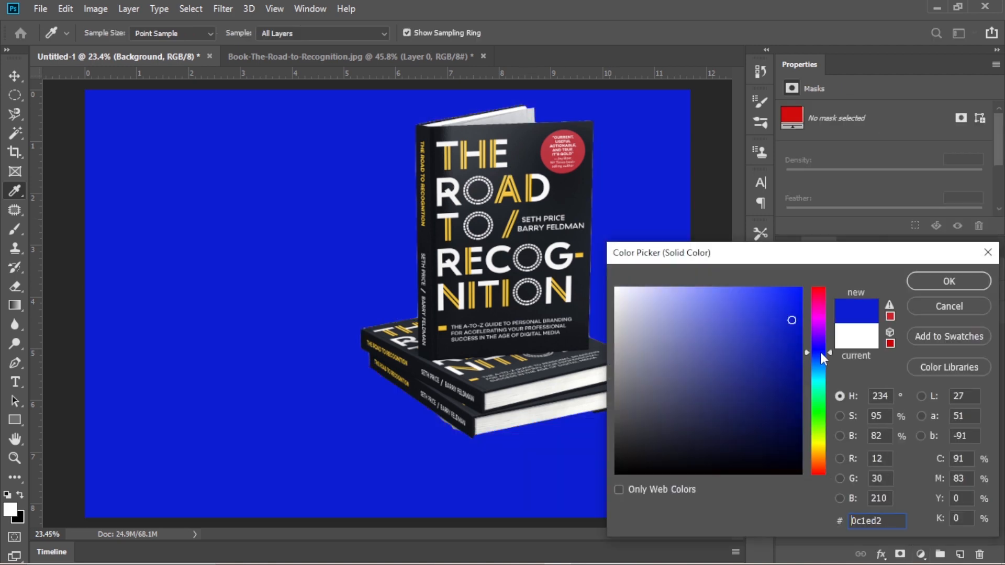
pyautogui.click(801, 411)
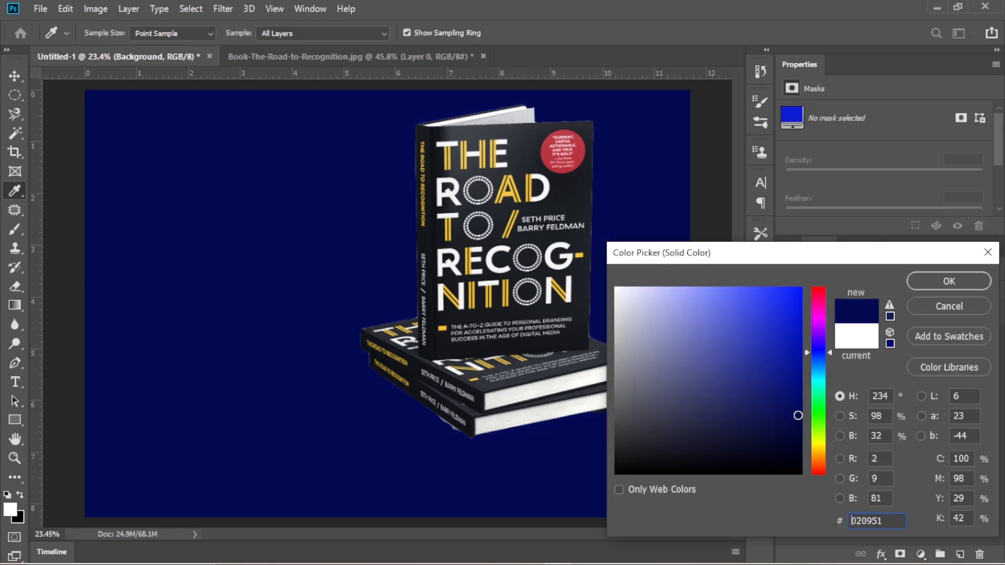
pyautogui.click(949, 282)
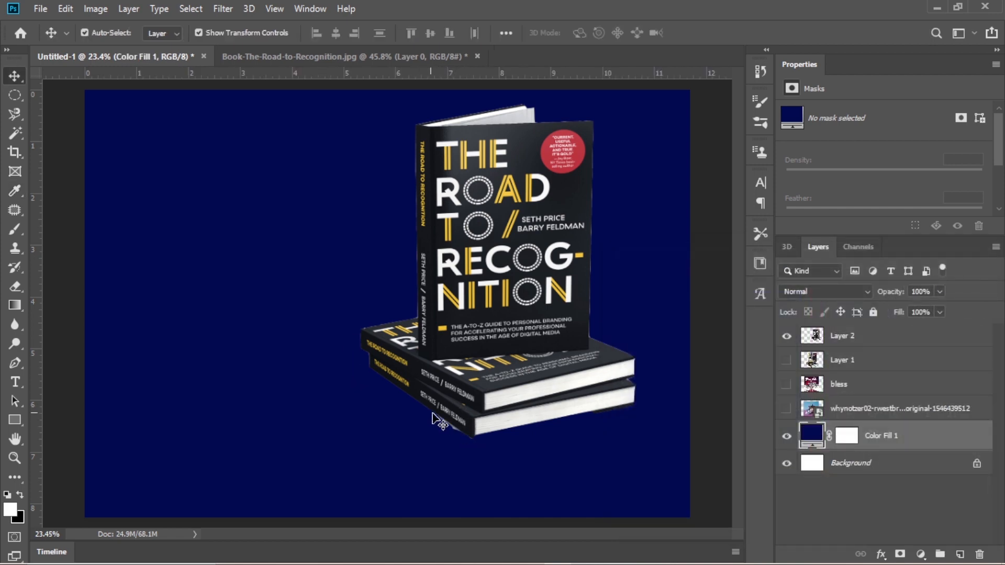
# - Enlarge the Layer 2 cutout to about 7.85 by 9.55 in with the lower books' edges against the navy fill
pyautogui.click(500, 320)
pyautogui.moveTo(500, 320); pyautogui.dragTo(440, 306)
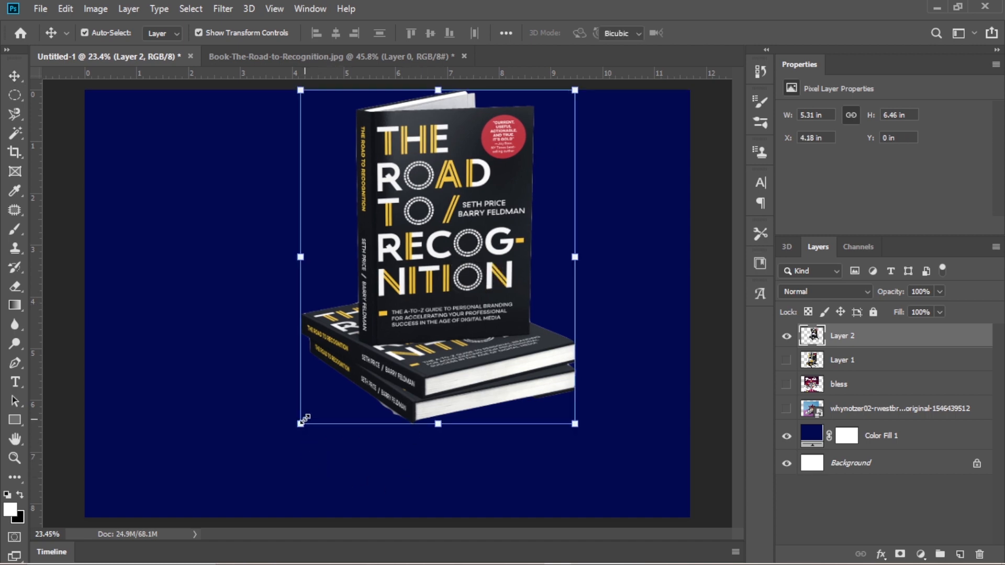
pyautogui.moveTo(301, 423); pyautogui.dragTo(221, 520)
pyautogui.moveTo(576, 94); pyautogui.dragTo(626, 28)
pyautogui.moveTo(410, 429); pyautogui.dragTo(399, 352)
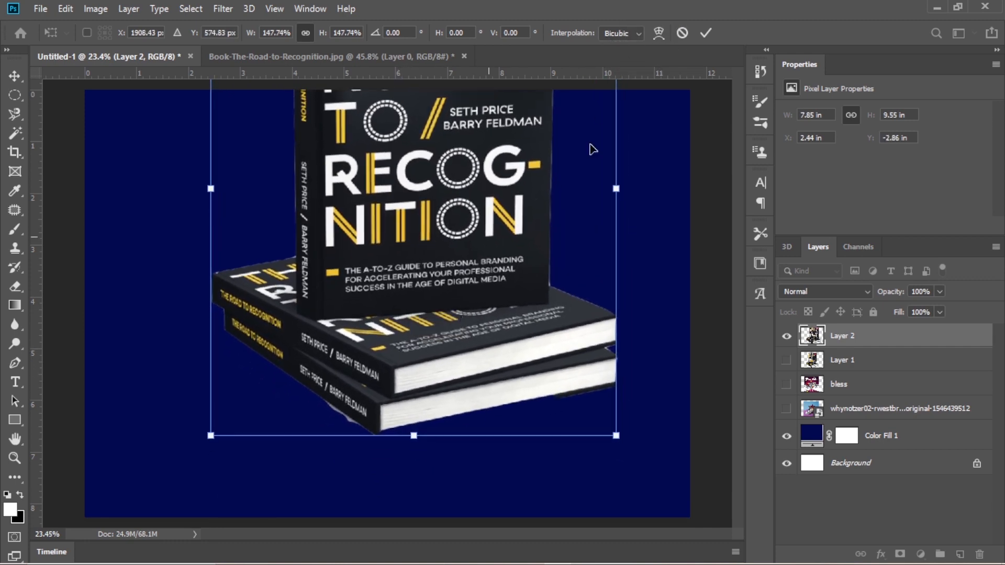
pyautogui.click(704, 33)
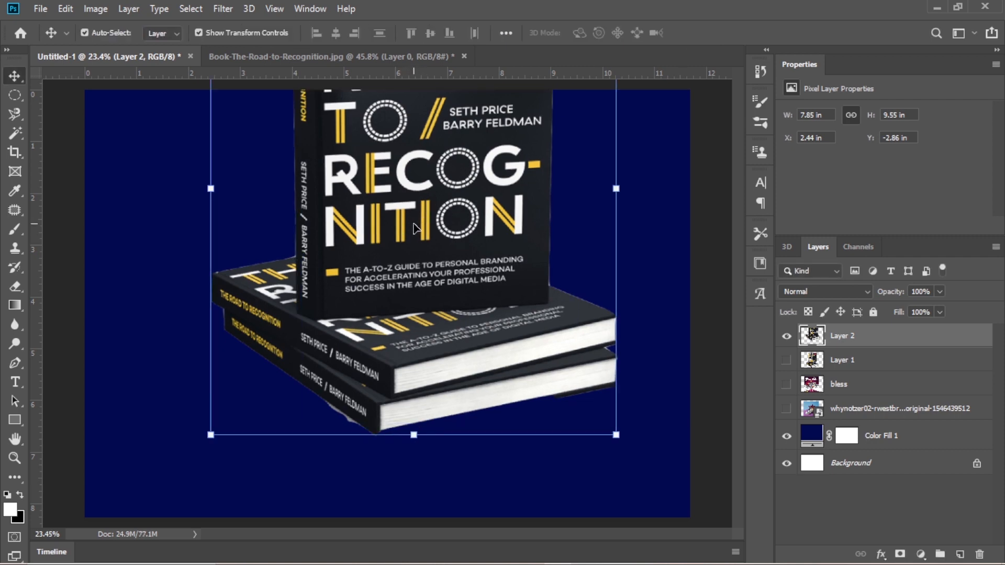
# - Shift the enlarged Layer 2 book cutout down and to the right, and delete it from the document
pyautogui.moveTo(415, 214); pyautogui.dragTo(439, 264)
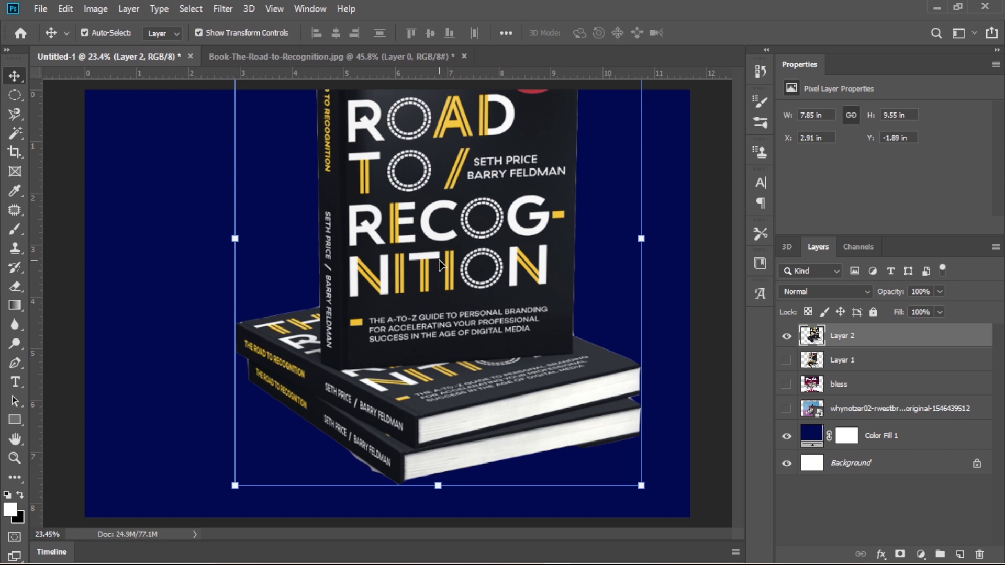
pyautogui.press('Delete')
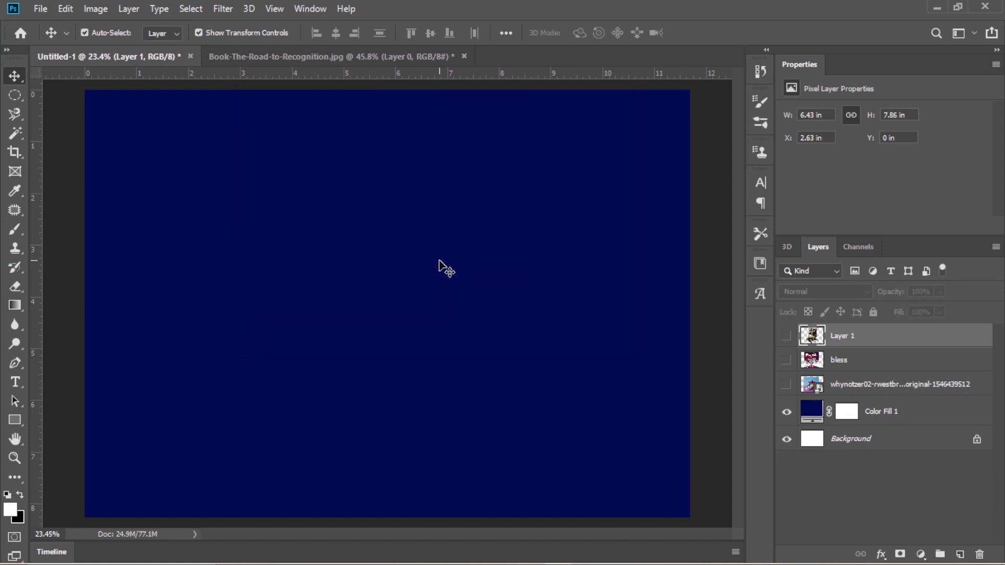
pyautogui.click(11, 94)
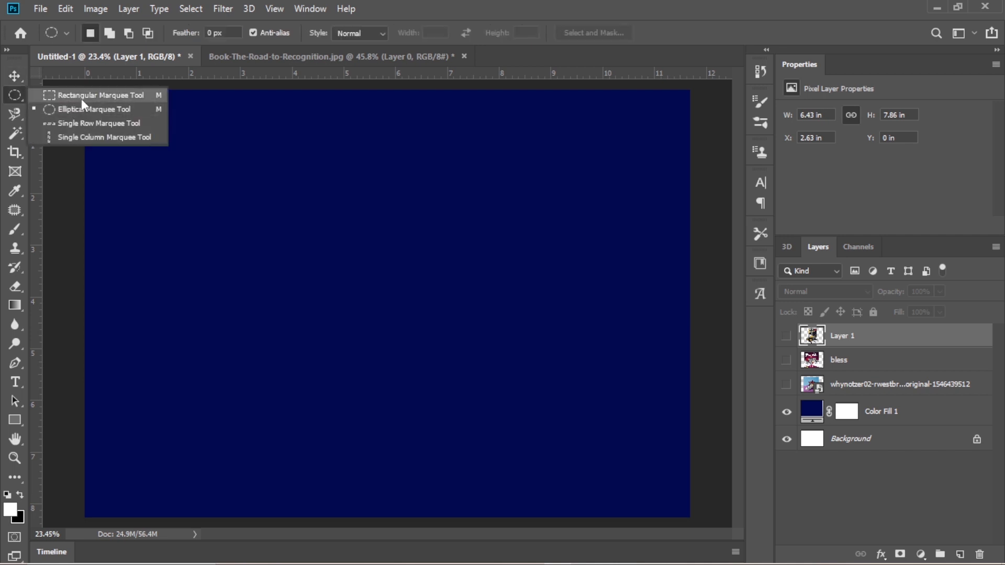
# - Switch to the Quick Selection tool and clear the existing selection around the books in Book-The-Road-to-Recognition.jpg
pyautogui.click(17, 113)
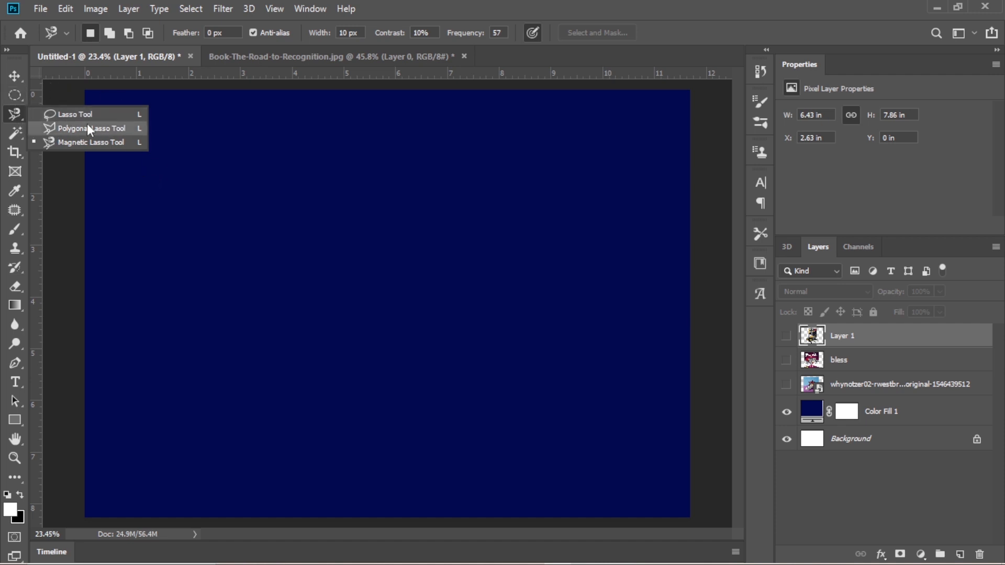
pyautogui.click(11, 97)
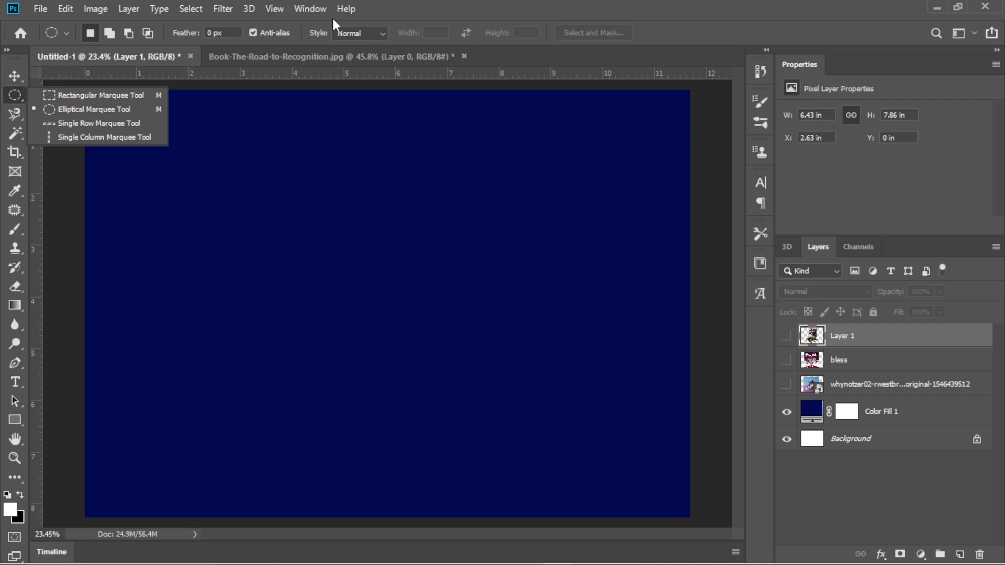
pyautogui.click(18, 133)
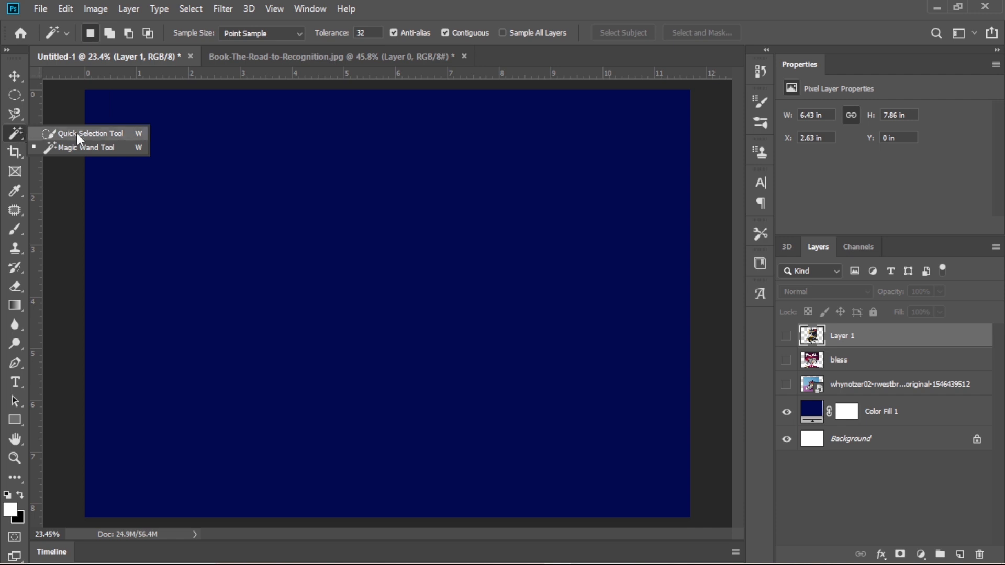
pyautogui.click(90, 133)
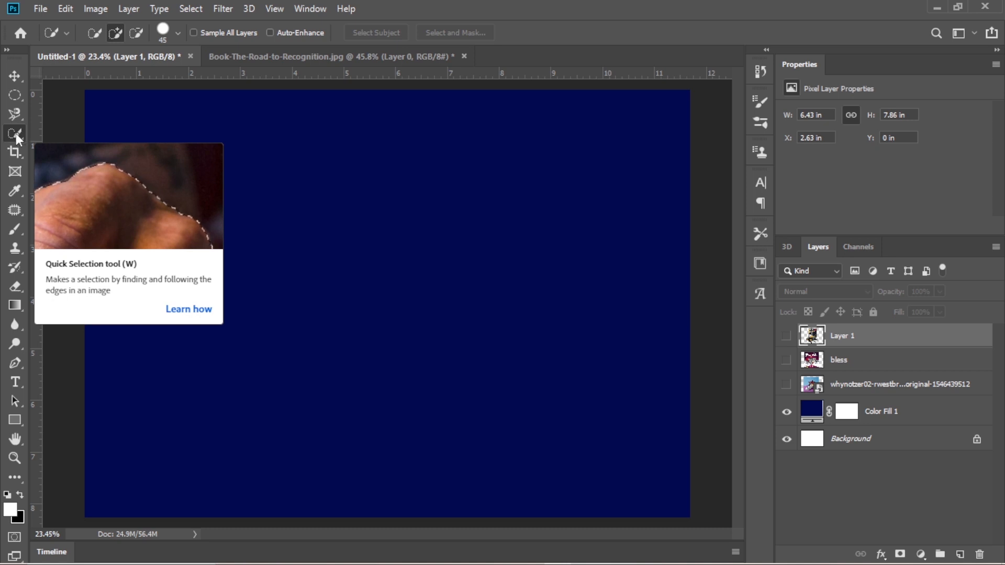
pyautogui.click(270, 58)
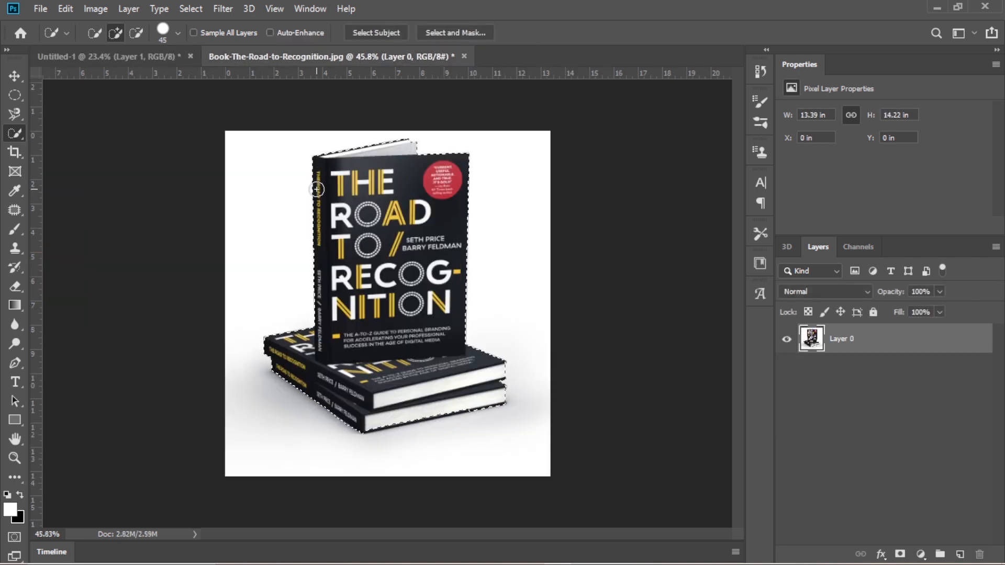
pyautogui.hotkey('ctrl', 'd')
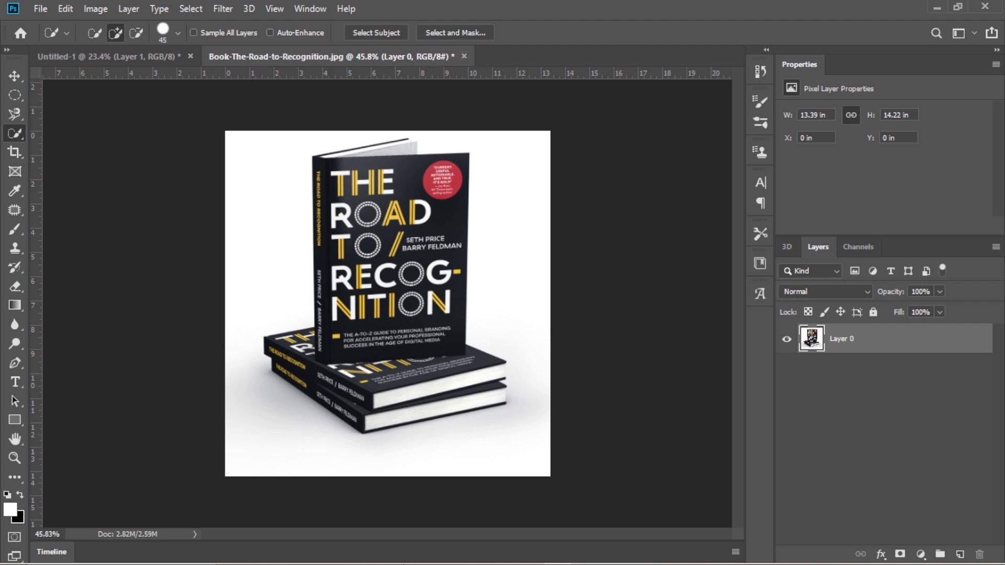
pyautogui.moveTo(354, 562)
pyautogui.moveTo(293, 555)
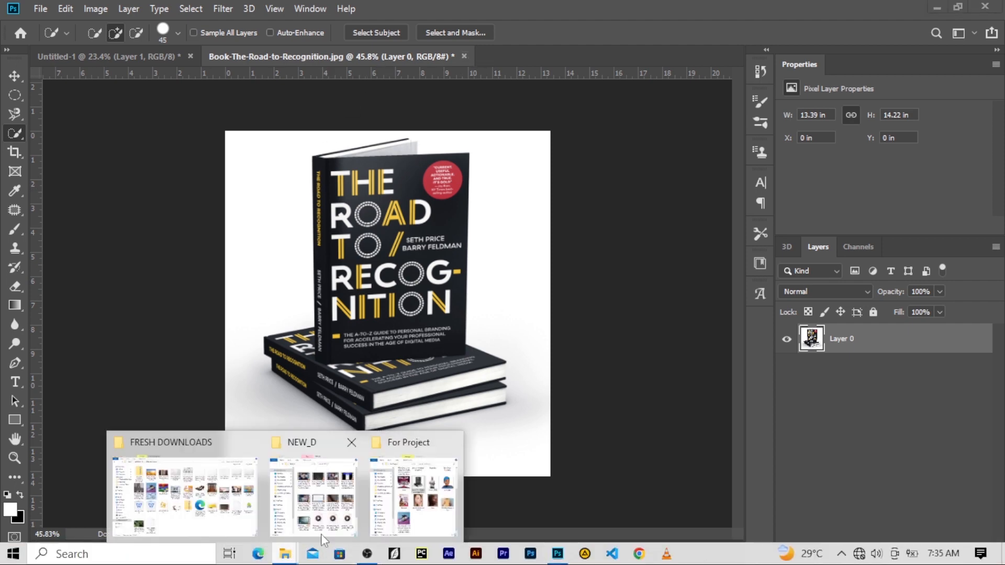
pyautogui.click(416, 501)
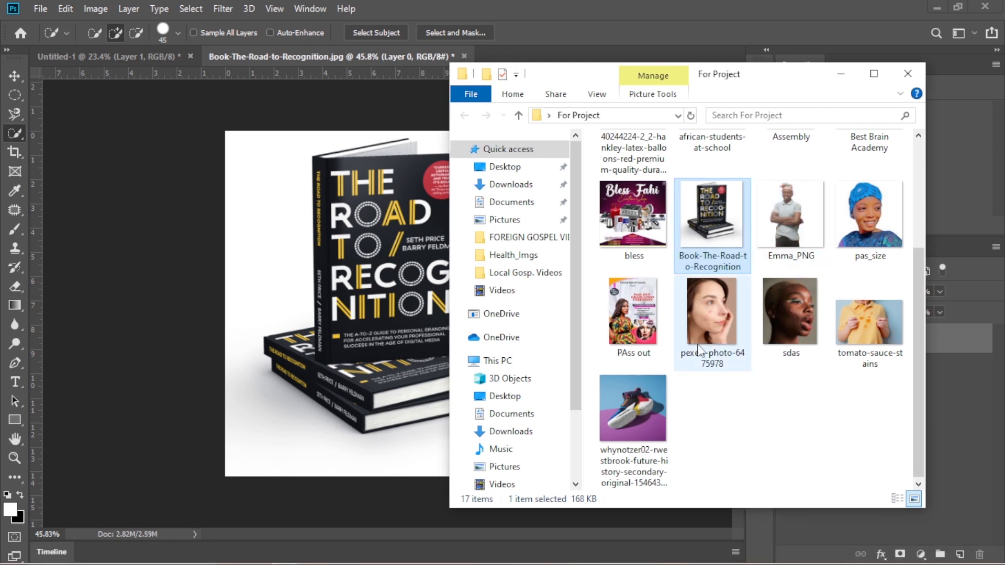
pyautogui.moveTo(649, 409); pyautogui.dragTo(615, 7)
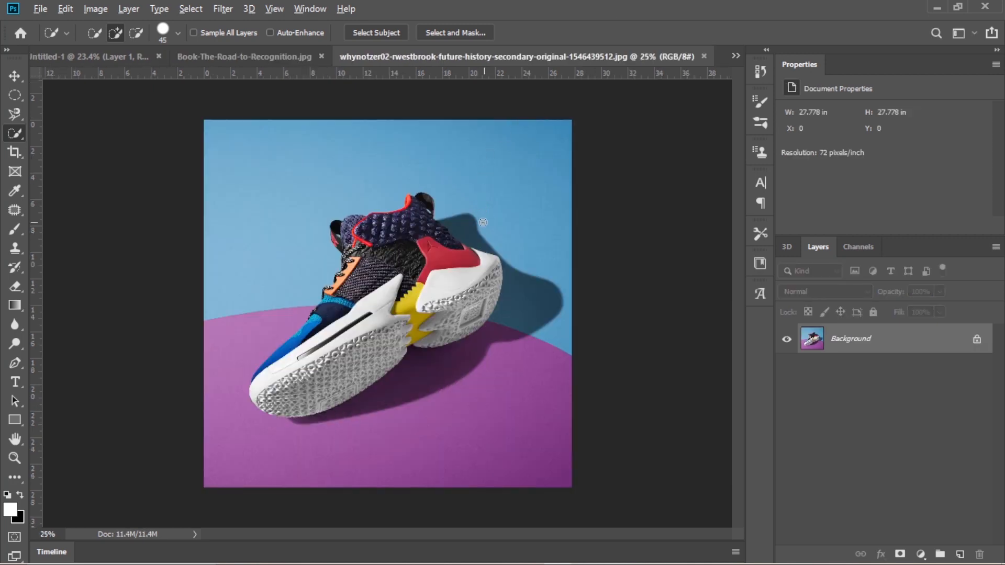
# - Try larger Quick Selection brush sizes up to 1000 px over the sneaker, and set the brush size to 80 px
pyautogui.scroll(3, 481, 221)
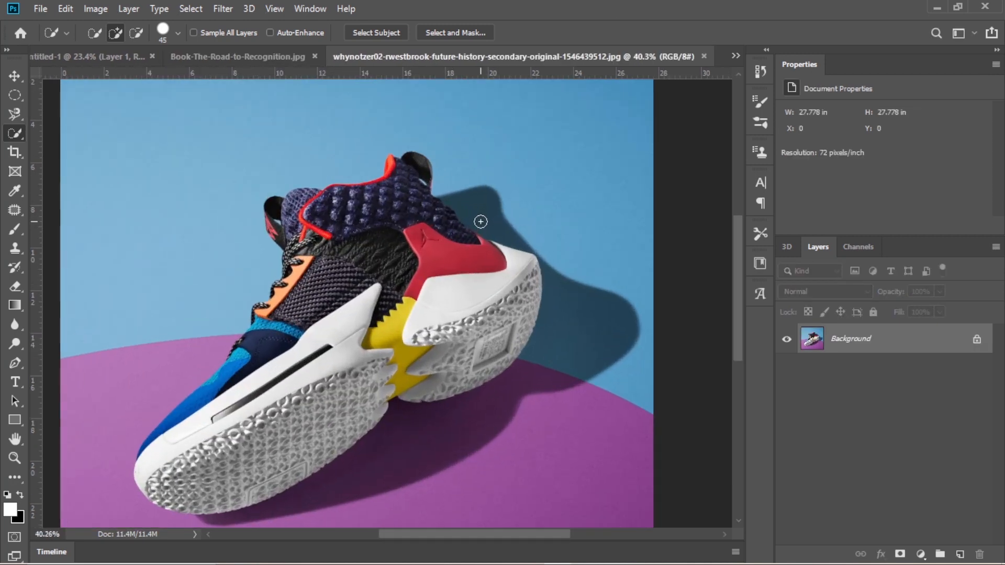
pyautogui.scroll(-1, 413, 216)
pyautogui.scroll(1, 413, 216)
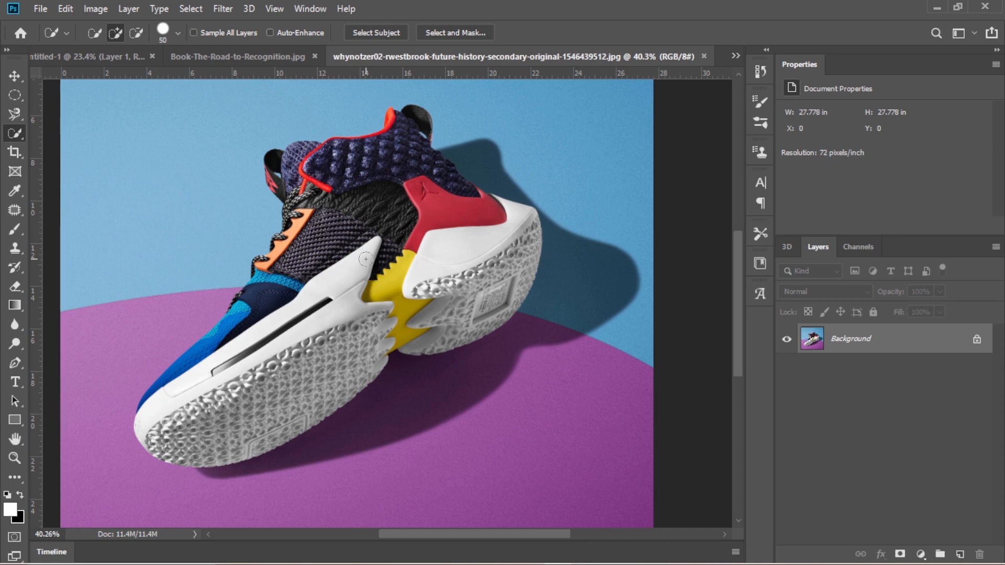
pyautogui.press(']')
pyautogui.press(']')
pyautogui.press(']')
pyautogui.press(']')
pyautogui.press(']')
pyautogui.press(']')
pyautogui.press(']')
pyautogui.press(']')
pyautogui.press(']')
pyautogui.press(']')
pyautogui.press(']')
pyautogui.press(']')
pyautogui.press(']')
pyautogui.press(']')
pyautogui.press(']')
pyautogui.press(']')
pyautogui.press(']')
pyautogui.press(']')
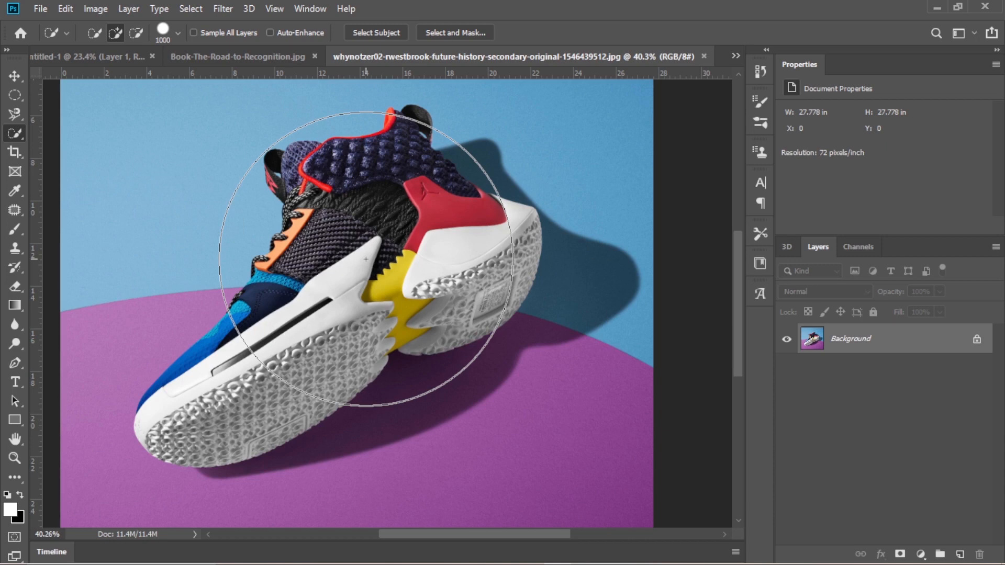
pyautogui.press(']')
pyautogui.press('[')
pyautogui.press('[')
pyautogui.press('[')
pyautogui.press('[')
pyautogui.press('[')
pyautogui.press('[')
pyautogui.press('[')
pyautogui.press('[')
pyautogui.press('[')
pyautogui.press('[')
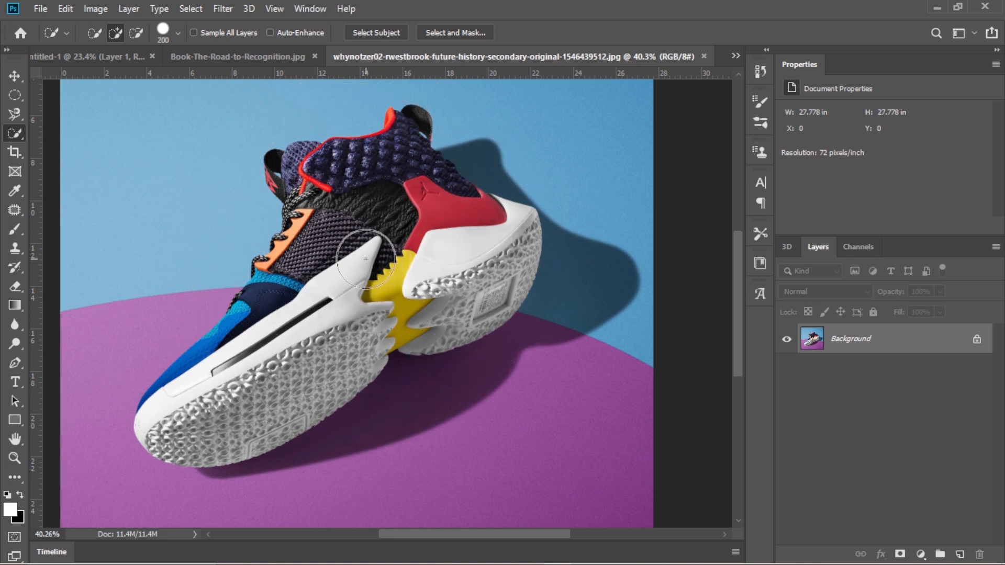
pyautogui.press('[')
pyautogui.press('[')
pyautogui.press('[')
pyautogui.press('[')
pyautogui.press('[')
pyautogui.press('[')
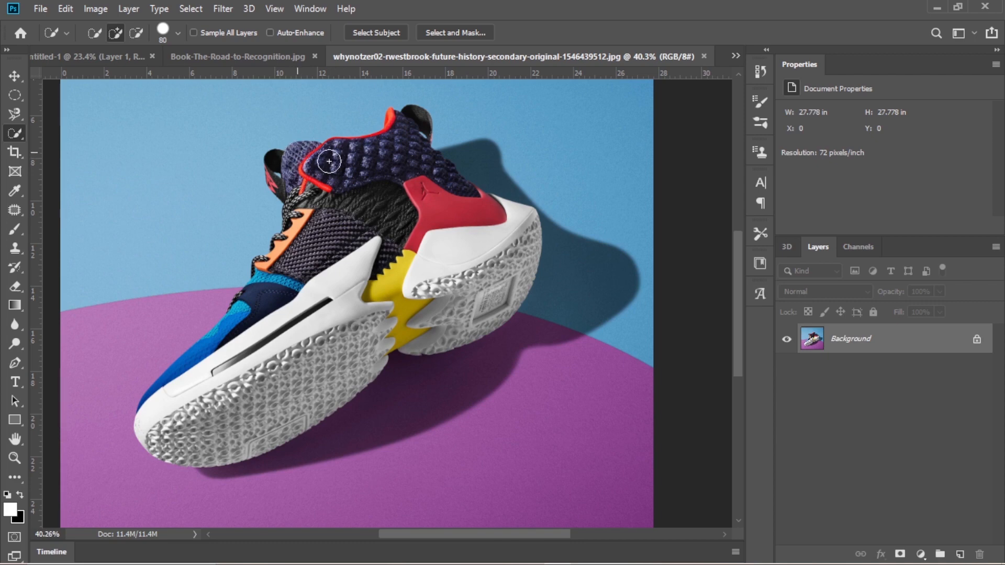
# - Select the whole sneaker, without its shadow, using the Quick Selection brush, and unlock the Background layer
pyautogui.moveTo(329, 161)
pyautogui.mouseDown()
pyautogui.moveTo(407, 186)
pyautogui.moveTo(442, 224)
pyautogui.moveTo(483, 227)
pyautogui.moveTo(500, 287)
pyautogui.moveTo(386, 333)
pyautogui.moveTo(304, 388)
pyautogui.moveTo(364, 327)
pyautogui.moveTo(374, 273)
pyautogui.moveTo(369, 225)
pyautogui.moveTo(351, 221)
pyautogui.moveTo(314, 238)
pyautogui.moveTo(279, 320)
pyautogui.moveTo(296, 317)
pyautogui.moveTo(300, 349)
pyautogui.moveTo(278, 412)
pyautogui.moveTo(158, 440)
pyautogui.mouseUp()
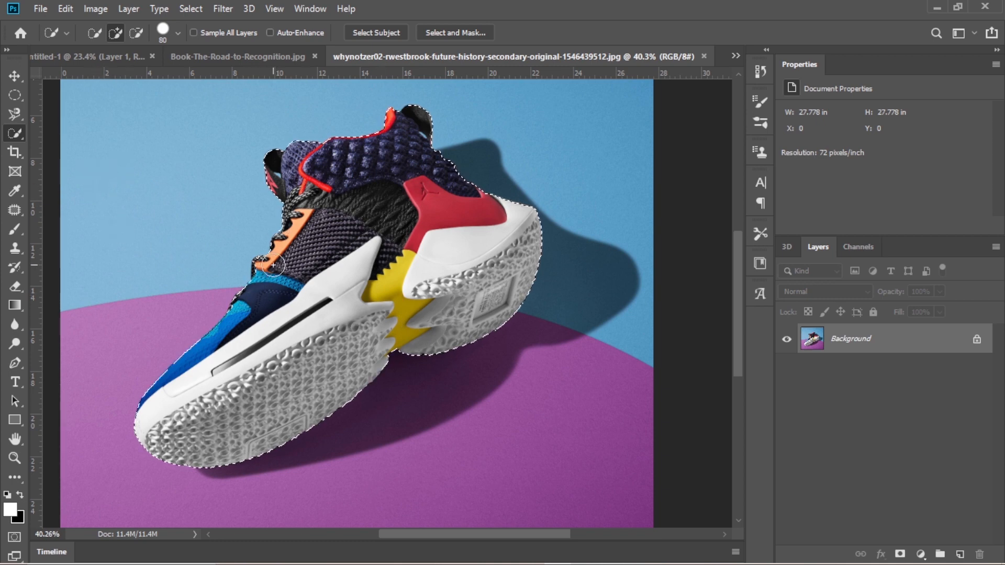
pyautogui.click(976, 340)
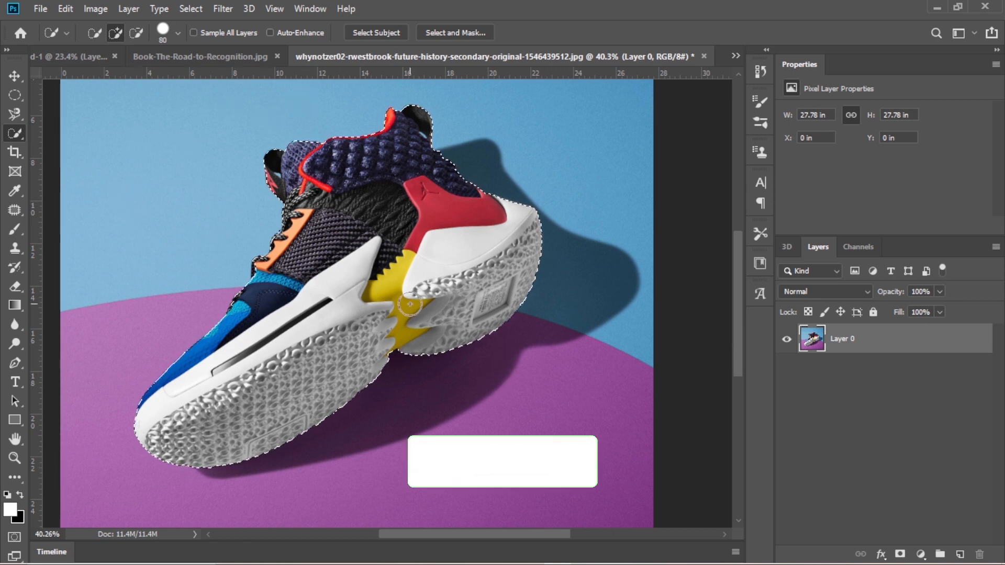
# - Move the selected sneaker into the Untitled-1 document and enlarge it to about 8.71 by 7.75 in
pyautogui.press('v')
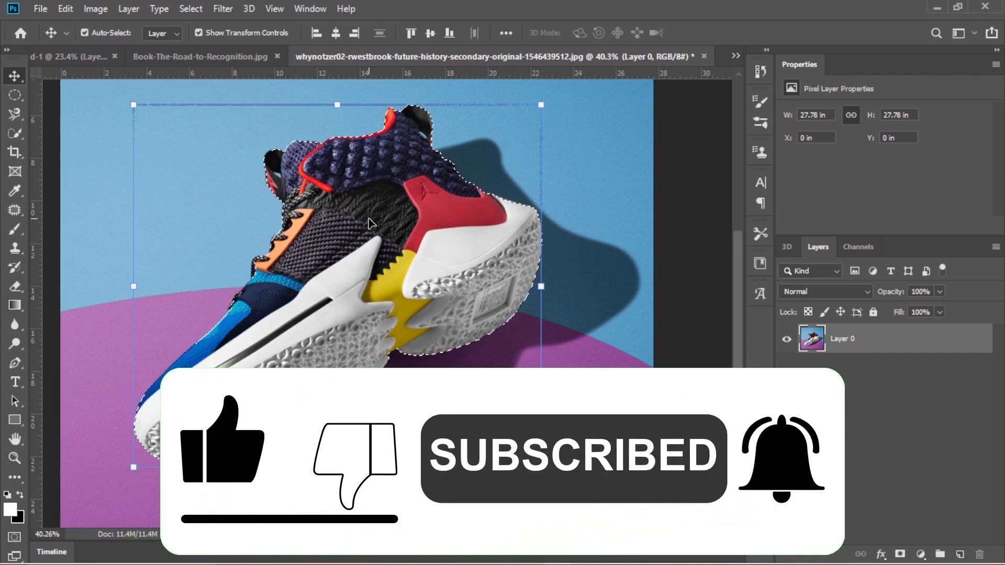
pyautogui.moveTo(384, 246); pyautogui.dragTo(407, 351)
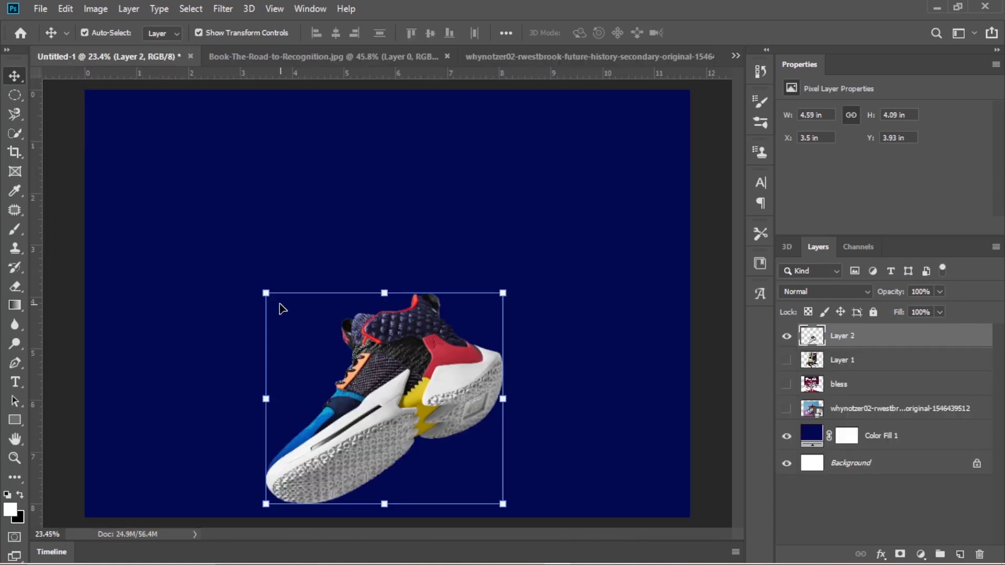
pyautogui.moveTo(265, 292); pyautogui.dragTo(139, 178)
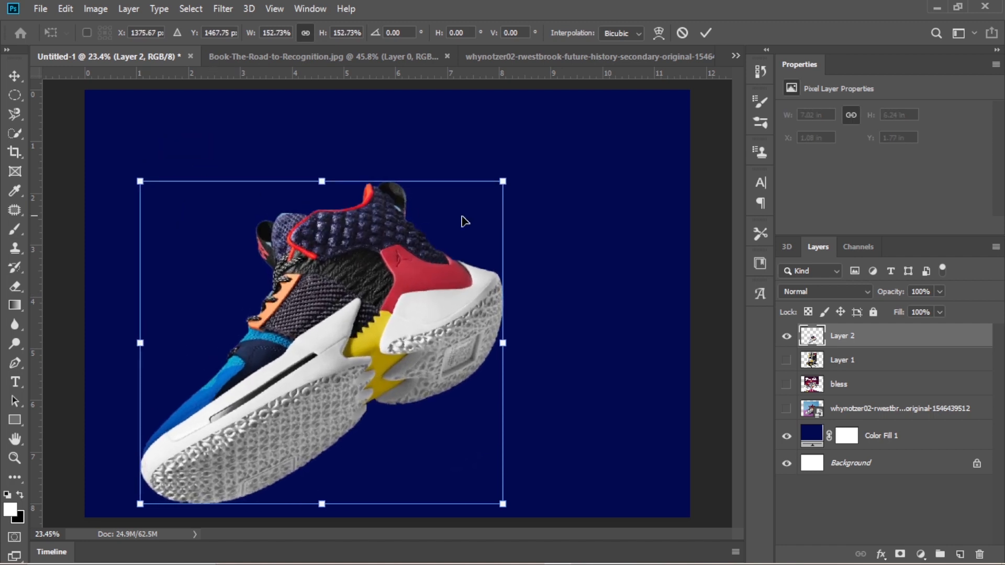
pyautogui.moveTo(506, 178); pyautogui.dragTo(592, 104)
pyautogui.press('Return')
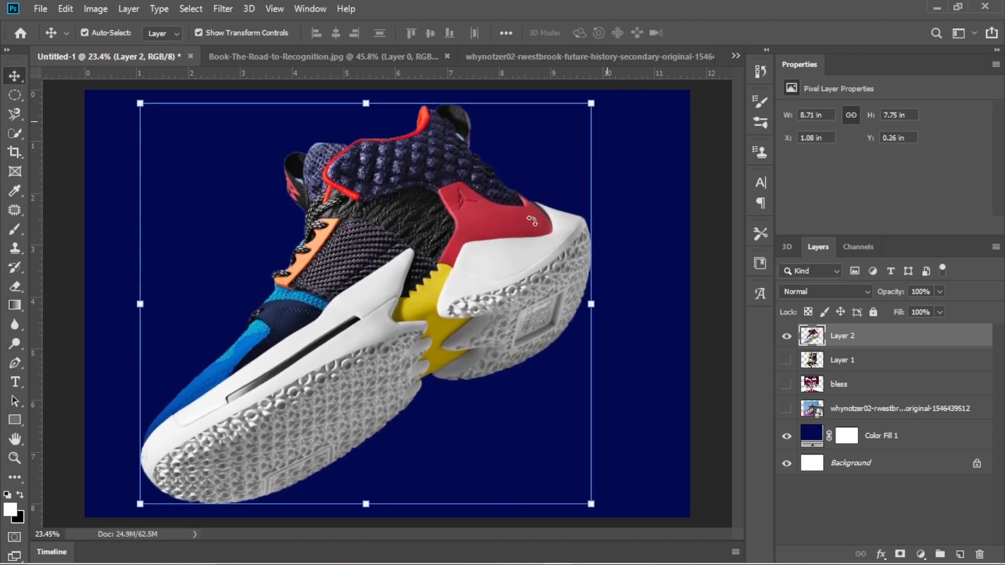
# - Scale the sneaker cutout down to about 6.06 by 5.39 in and place it in the upper-right part of the canvas
pyautogui.moveTo(419, 292); pyautogui.dragTo(488, 304)
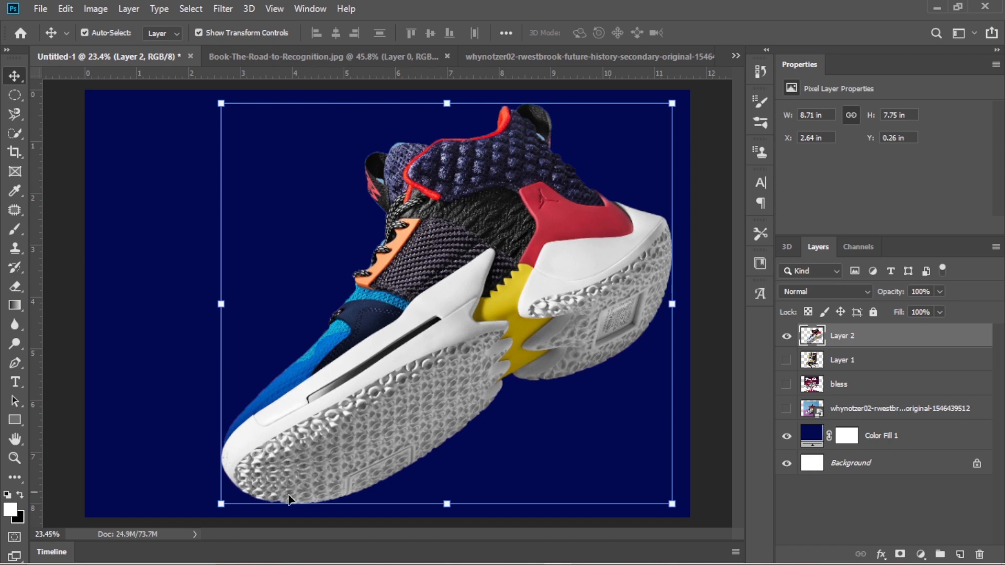
pyautogui.moveTo(221, 504); pyautogui.dragTo(338, 359)
pyautogui.click(705, 33)
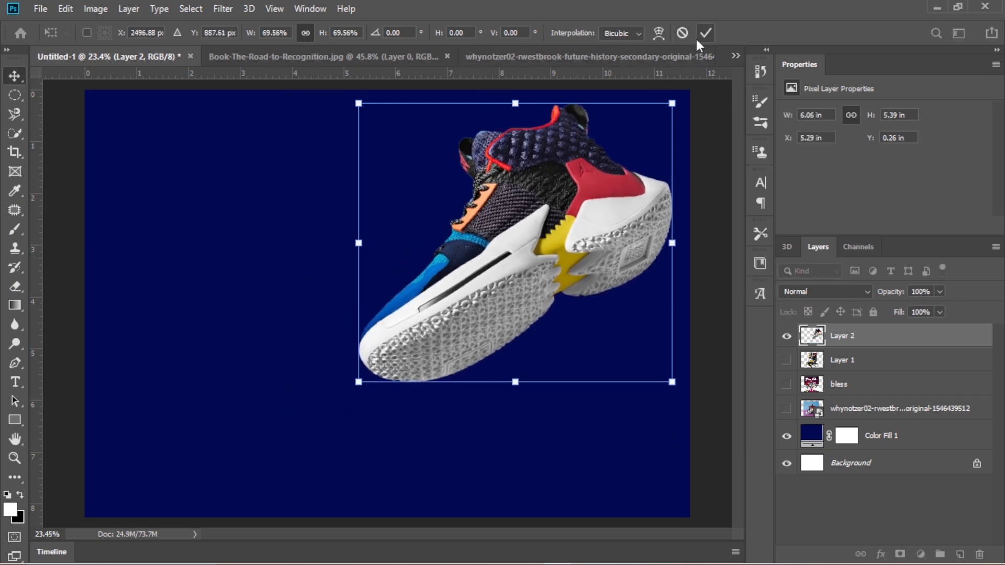
pyautogui.moveTo(576, 148); pyautogui.dragTo(555, 187)
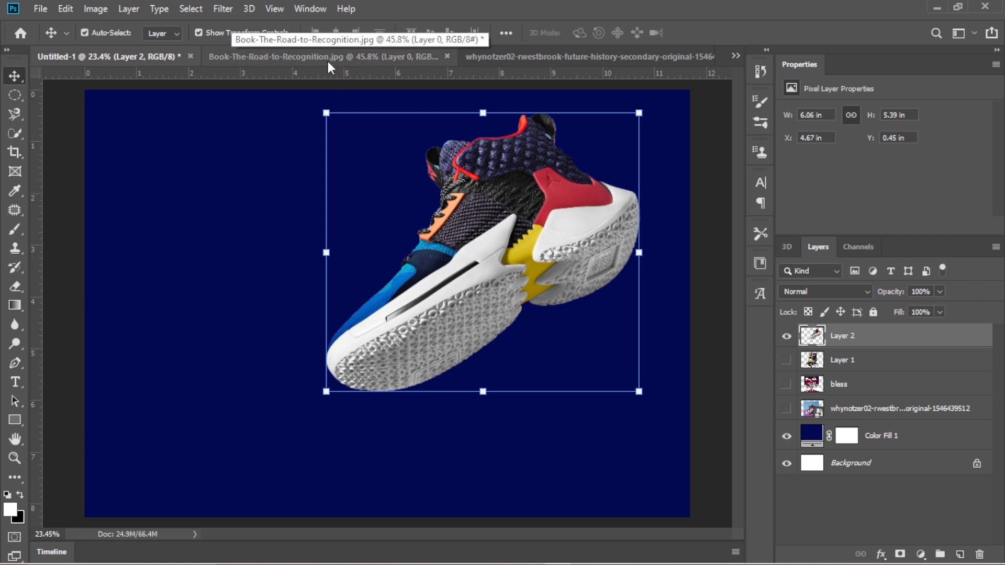
# - Clear the selection in the sneaker image document and select the sneaker automatically with Select Subject
pyautogui.click(561, 54)
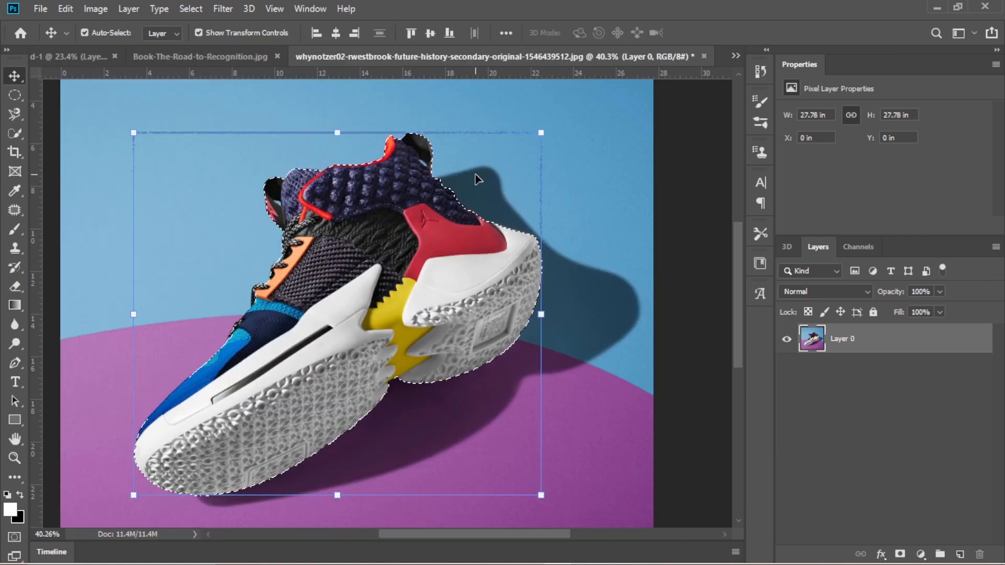
pyautogui.hotkey('ctrl', 'd')
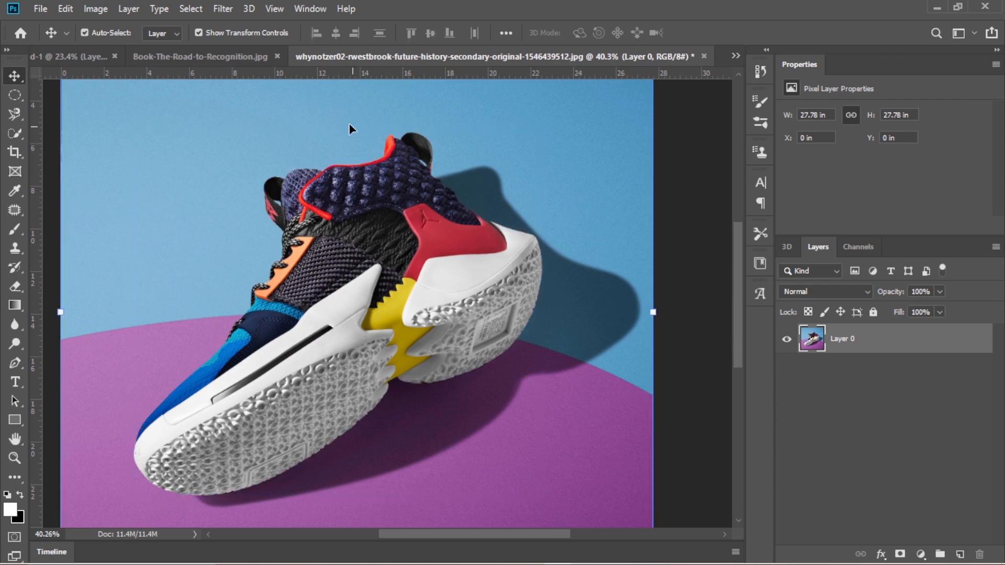
pyautogui.click(12, 135)
pyautogui.click(58, 133)
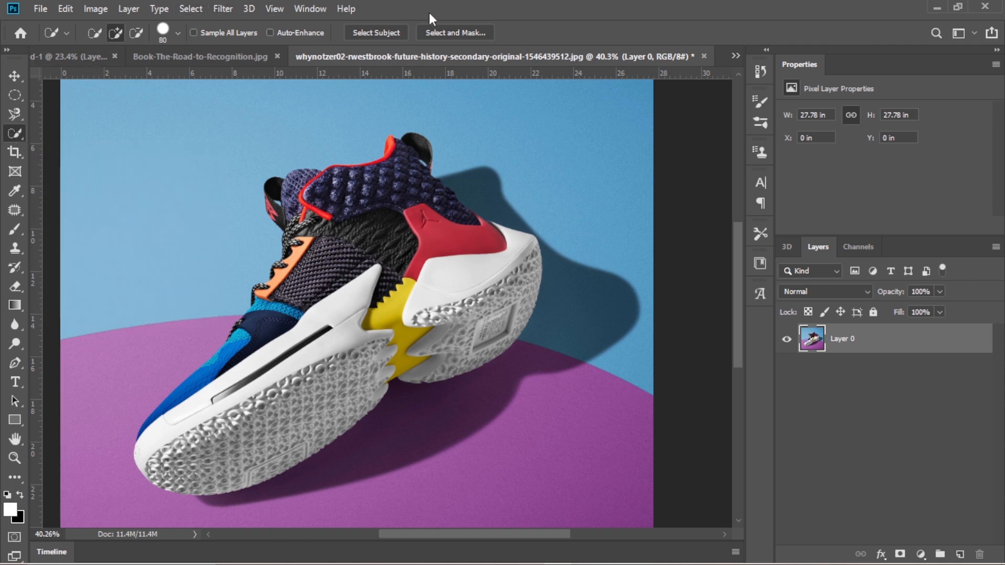
pyautogui.click(373, 33)
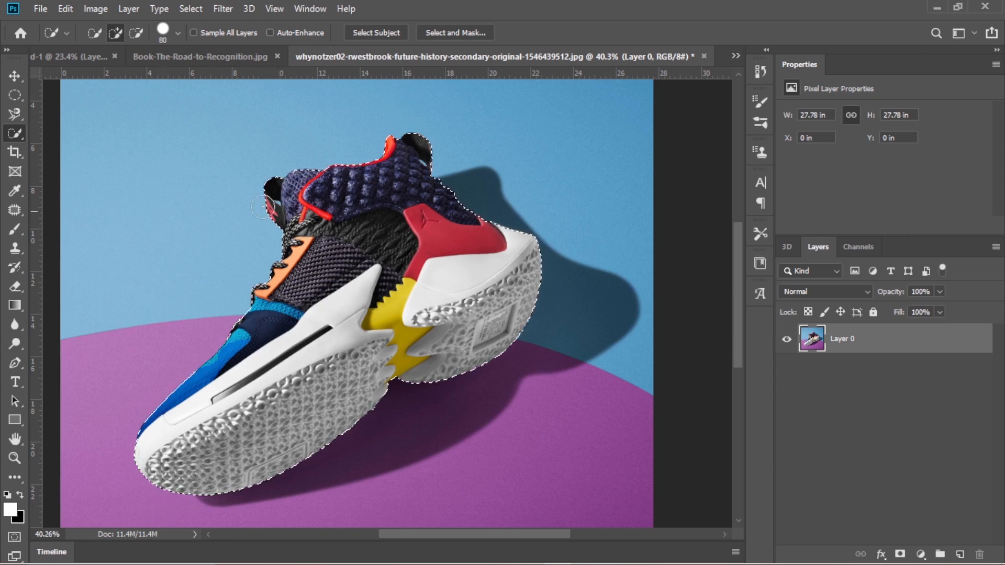
# - Move the selected sneaker into Untitled-1, place it in the canvas's upper-left area, and try scaling it to 133.56%
pyautogui.press('v')
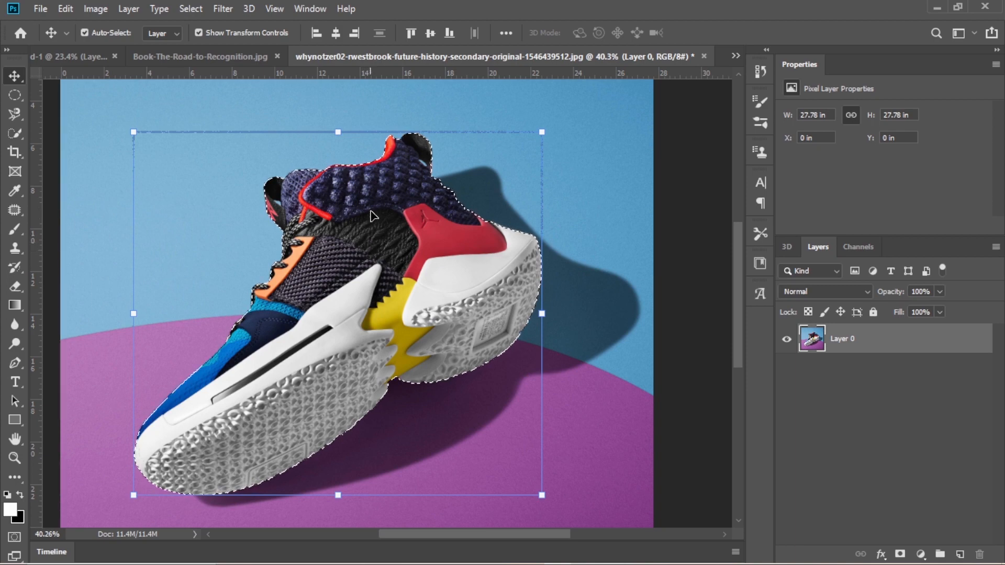
pyautogui.moveTo(390, 189); pyautogui.dragTo(211, 233)
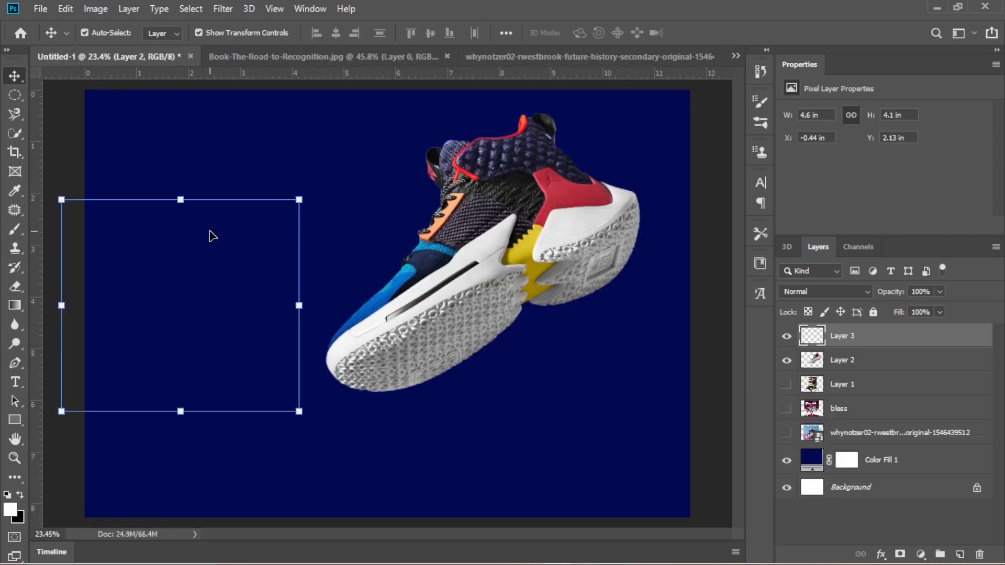
pyautogui.moveTo(188, 298); pyautogui.dragTo(224, 189)
pyautogui.moveTo(332, 305); pyautogui.dragTo(396, 394)
pyautogui.click(682, 32)
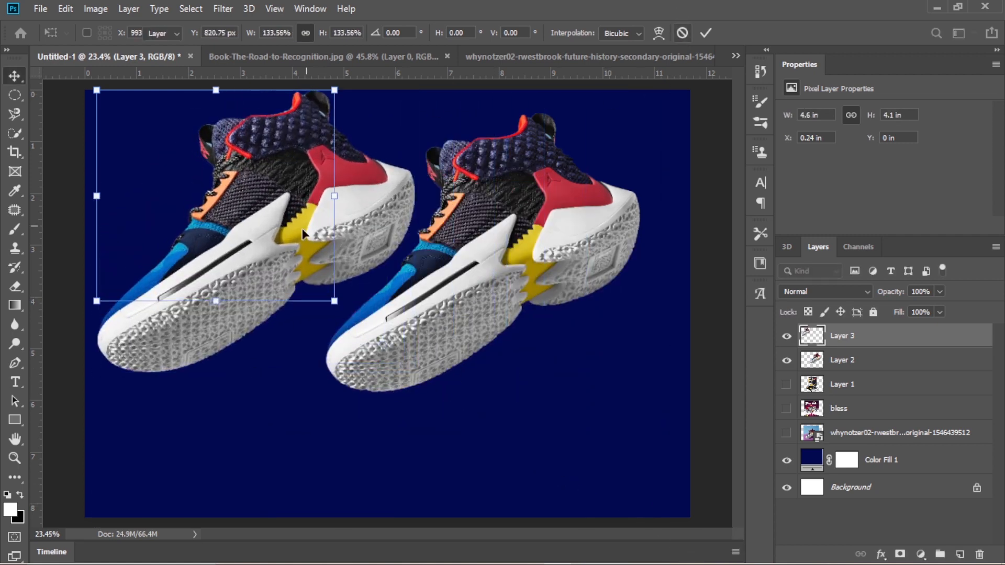